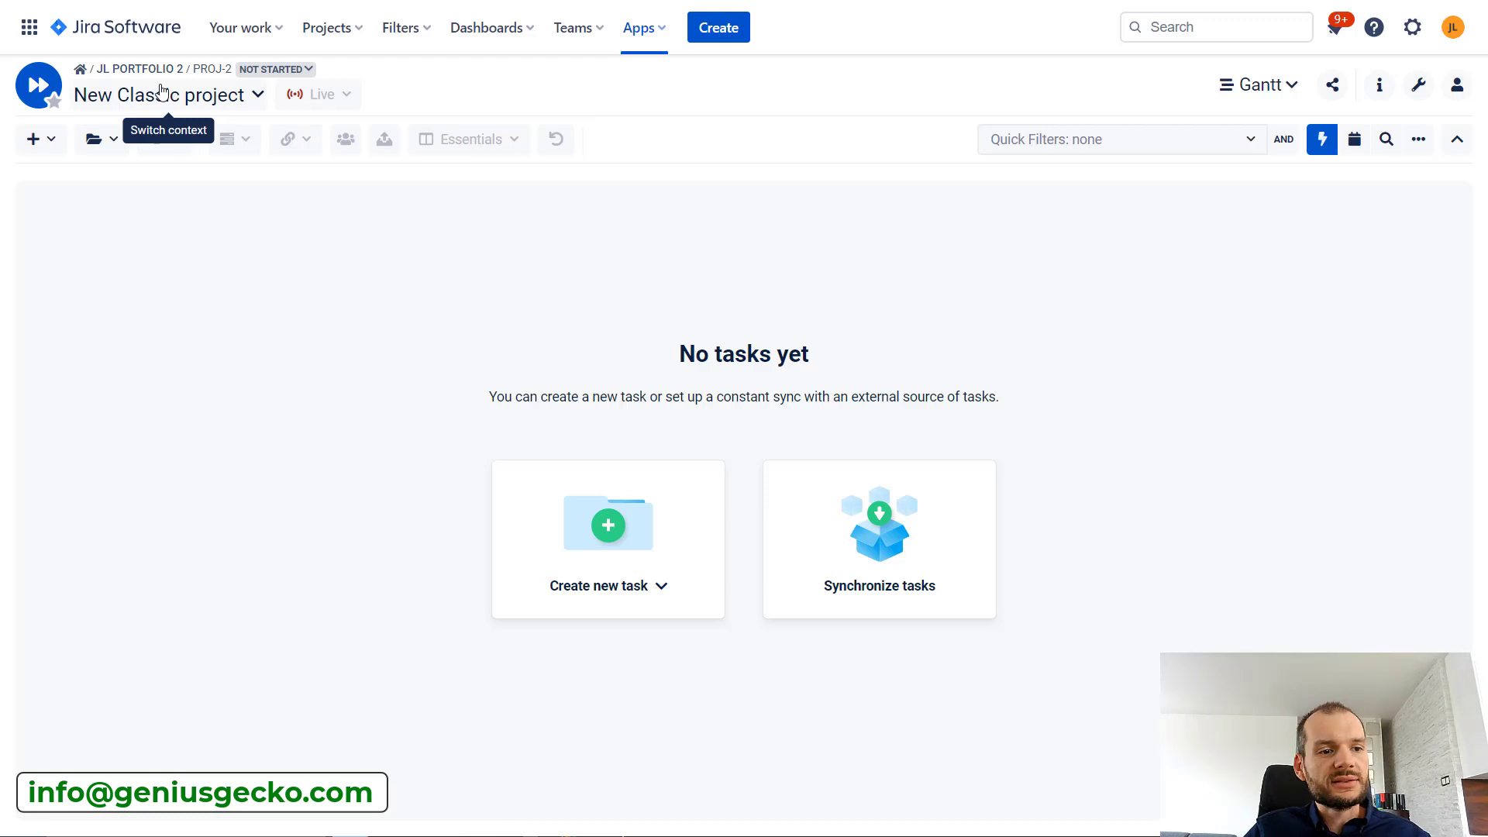
click(52, 147)
mouse_move(114, 183)
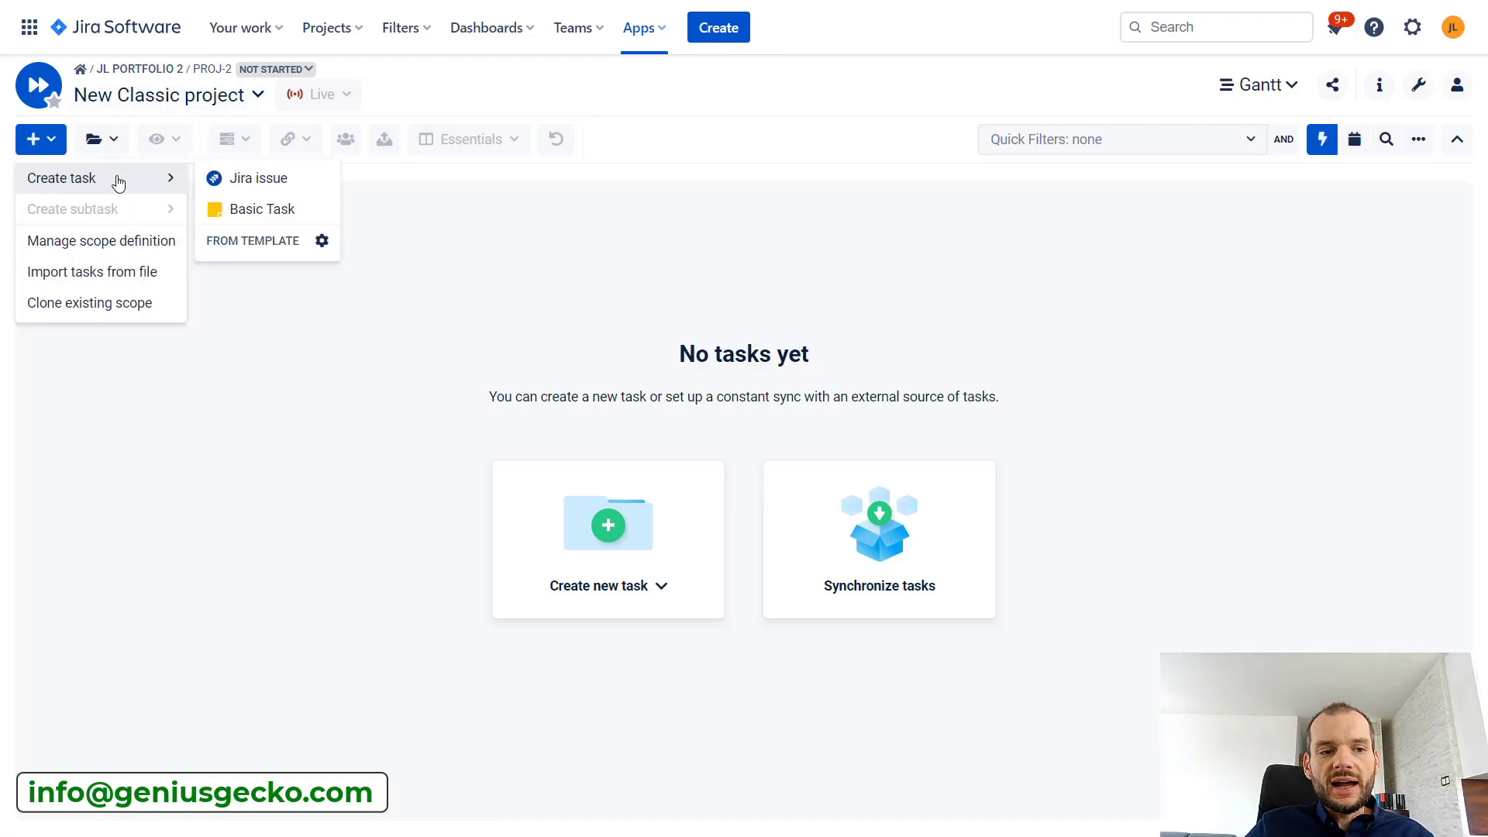
click(353, 380)
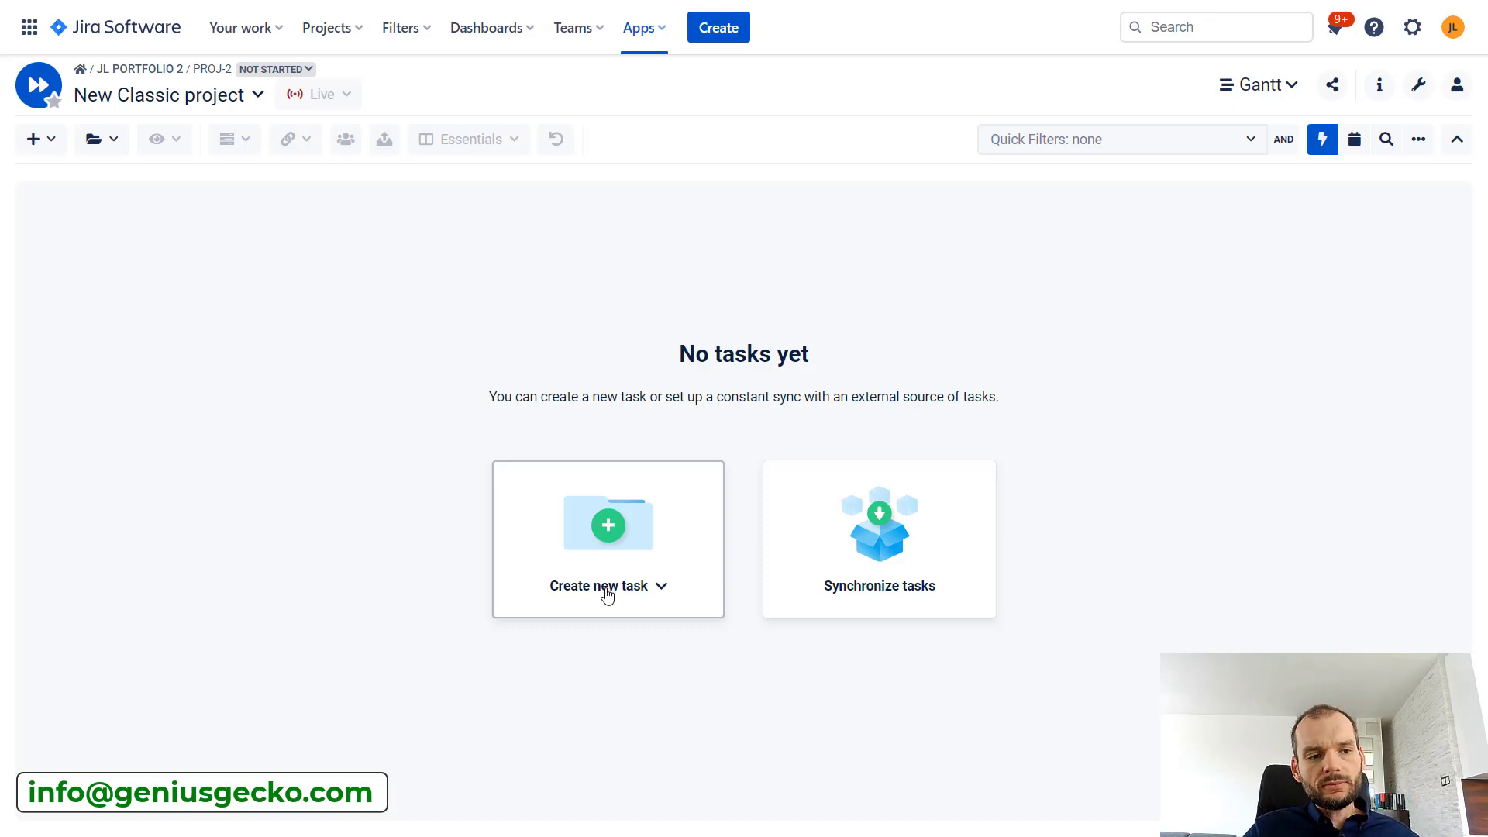
click(48, 144)
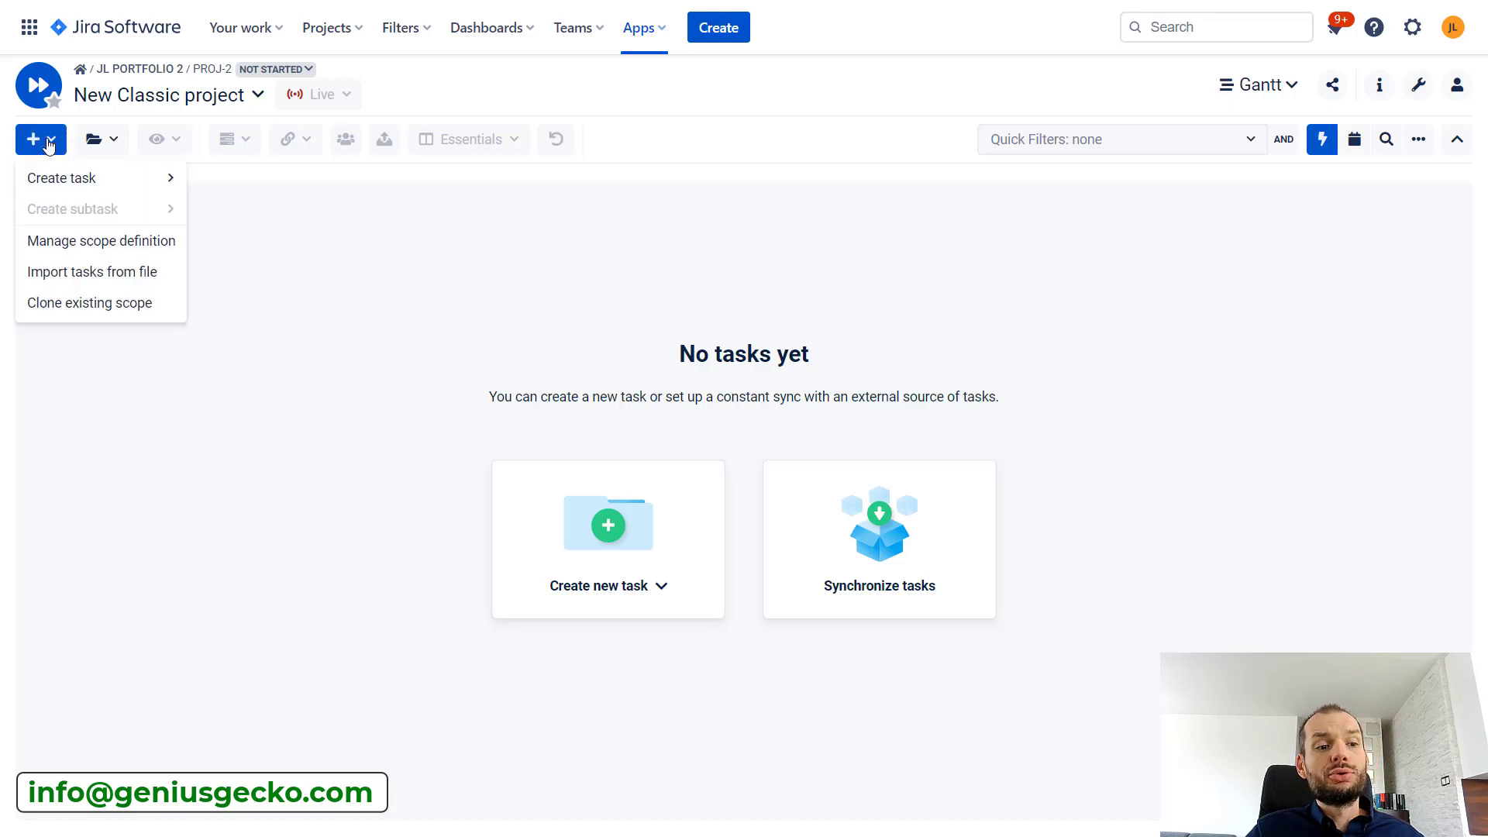
mouse_move(78, 176)
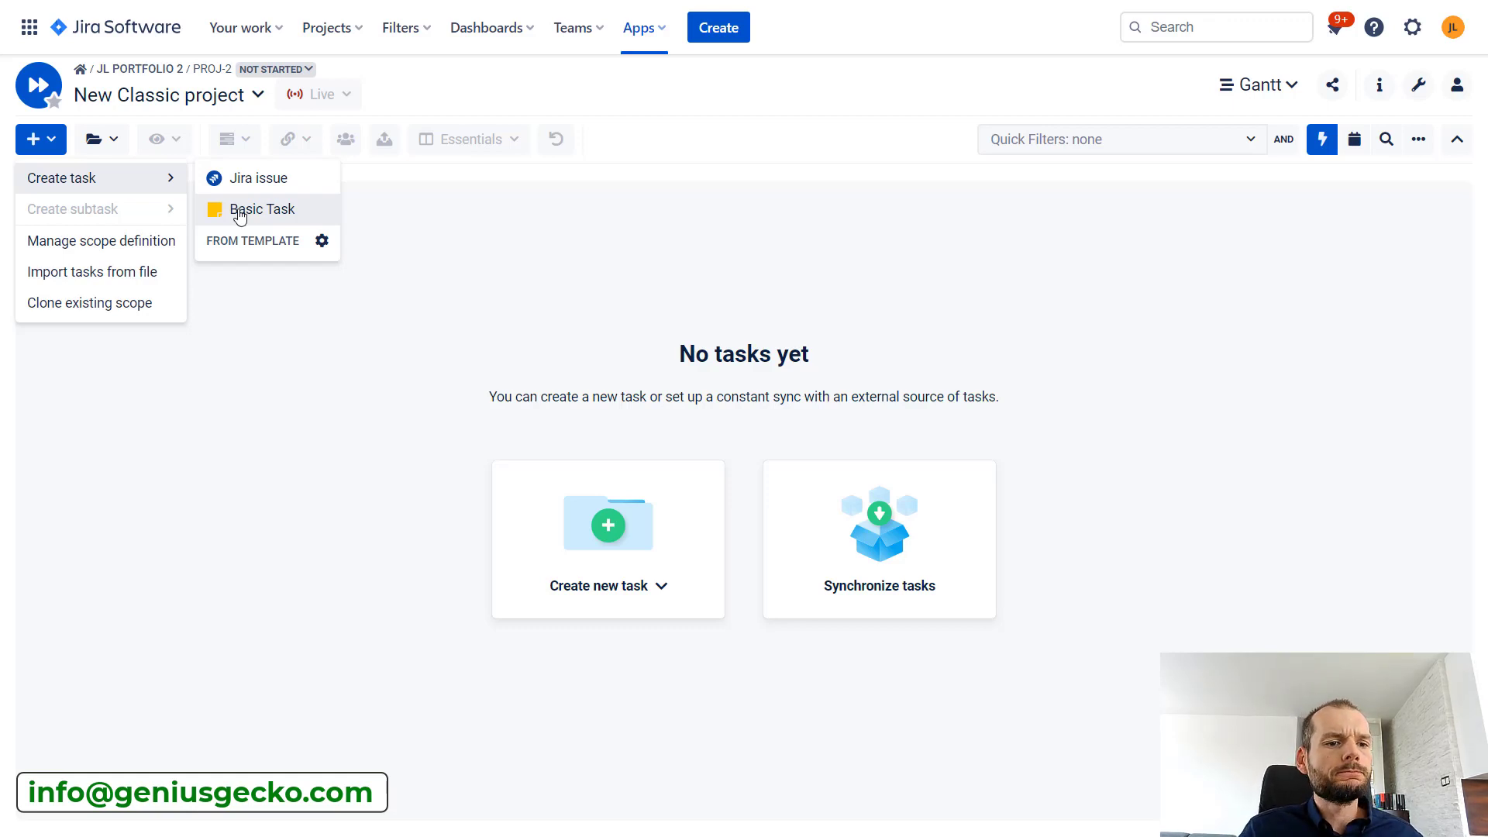
click(299, 362)
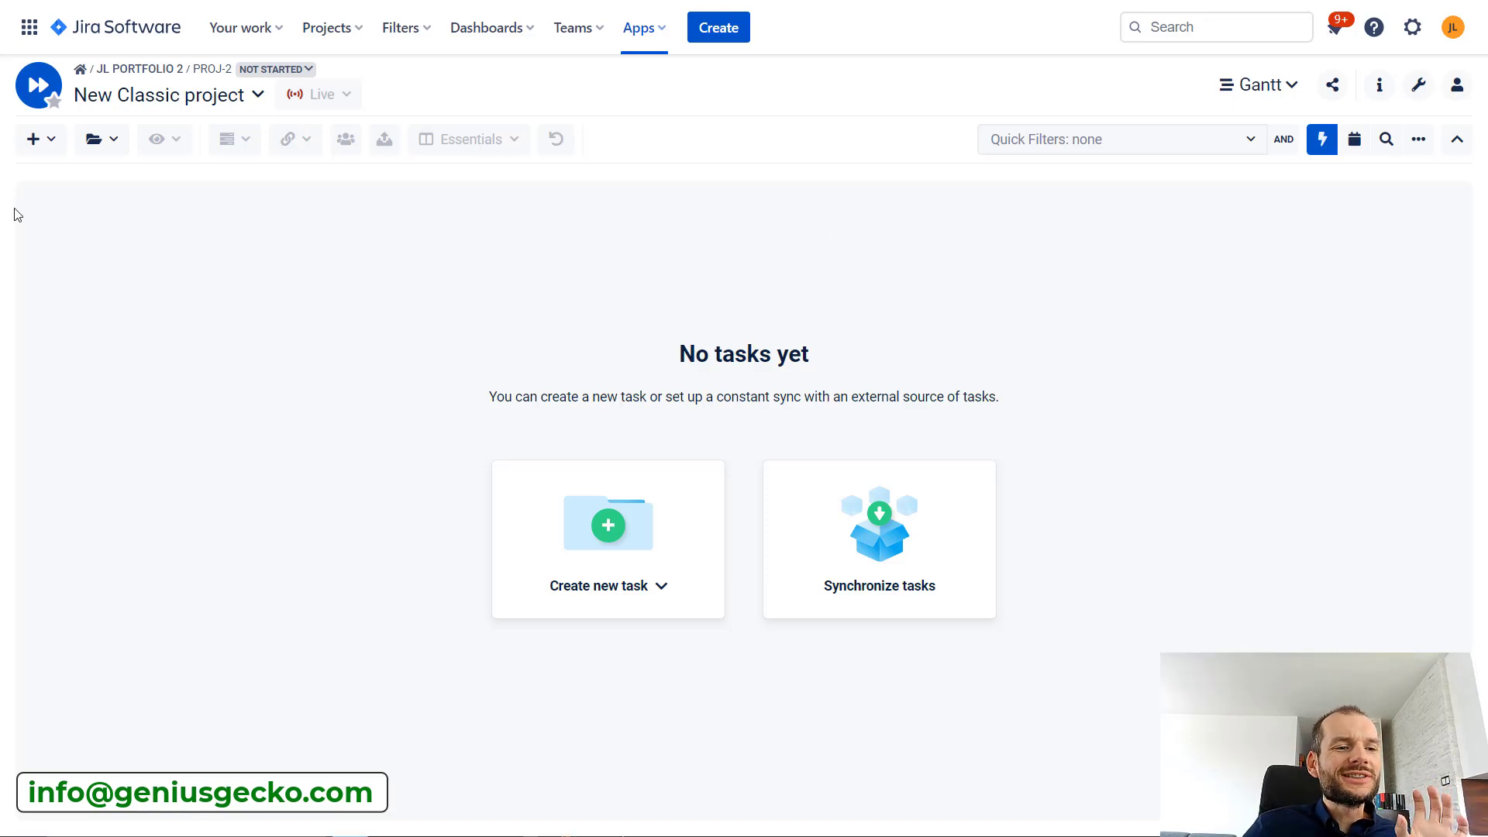
click(62, 143)
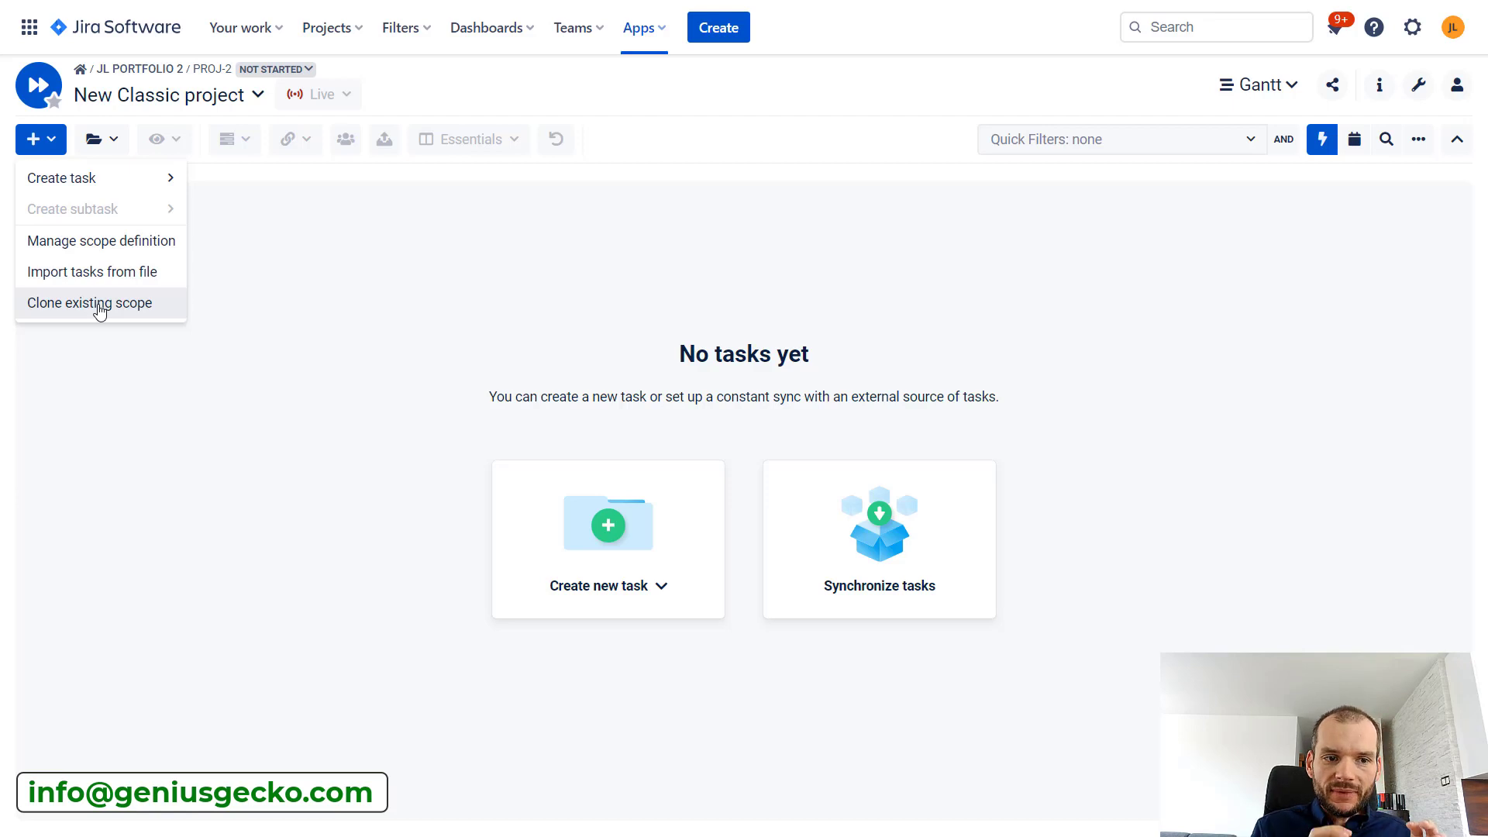
Open the Template Box (PROG-7) and examine the task bars and dependencies of its template project on the Gantt timeline
click(147, 103)
click(147, 103)
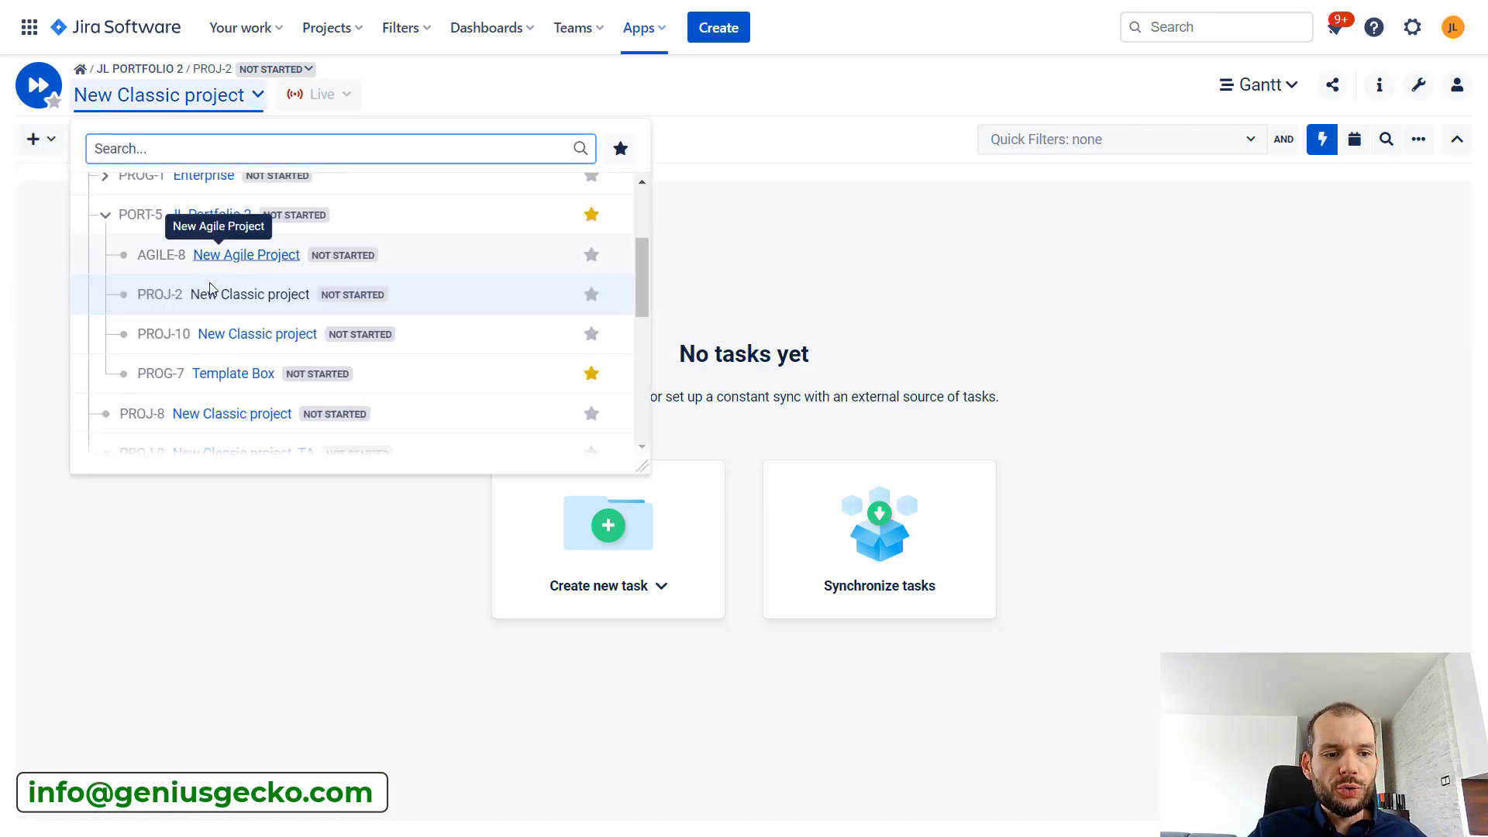
click(214, 374)
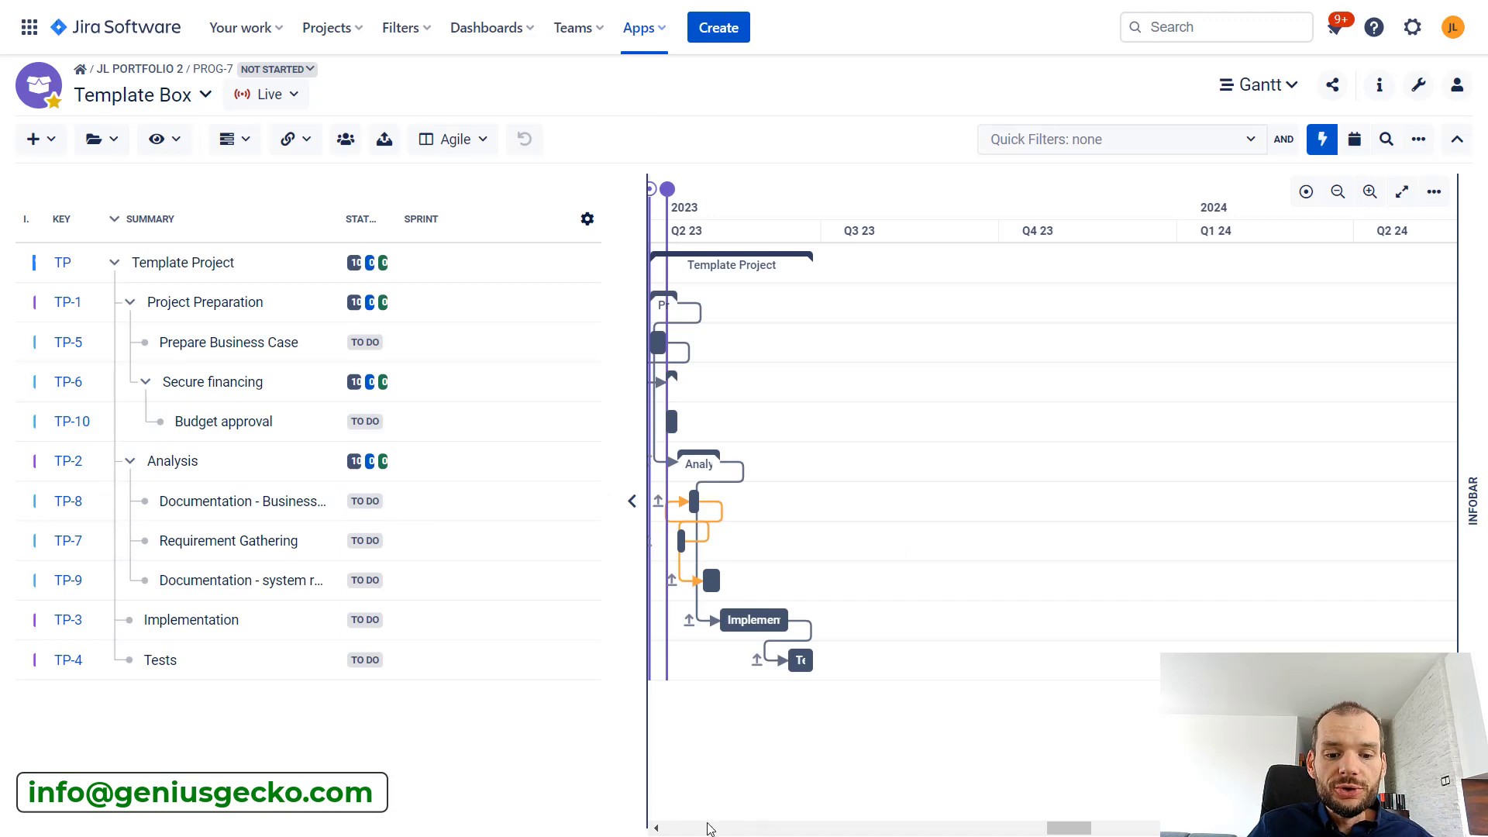
click(656, 828)
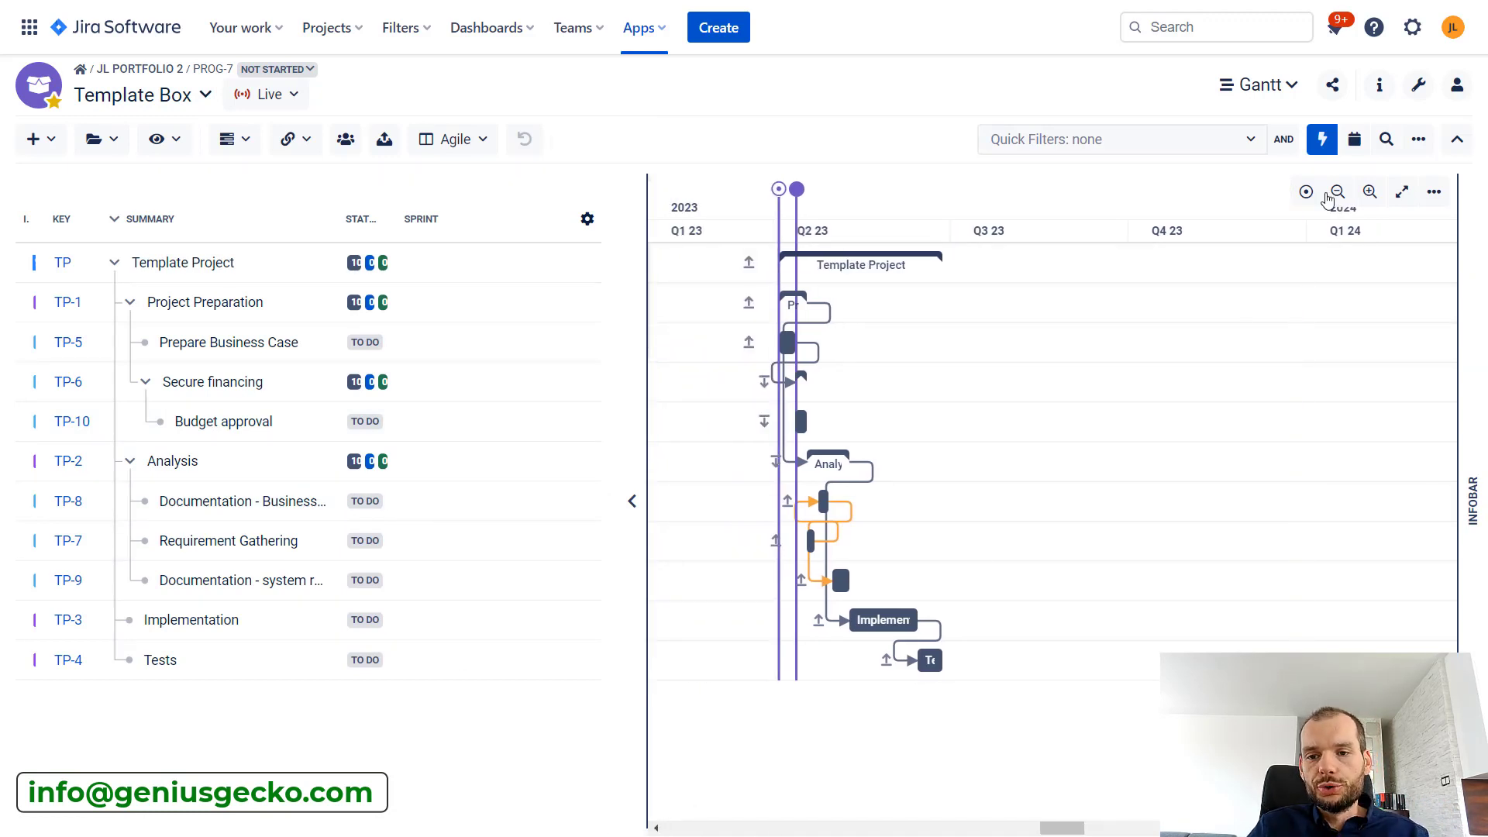
click(1370, 193)
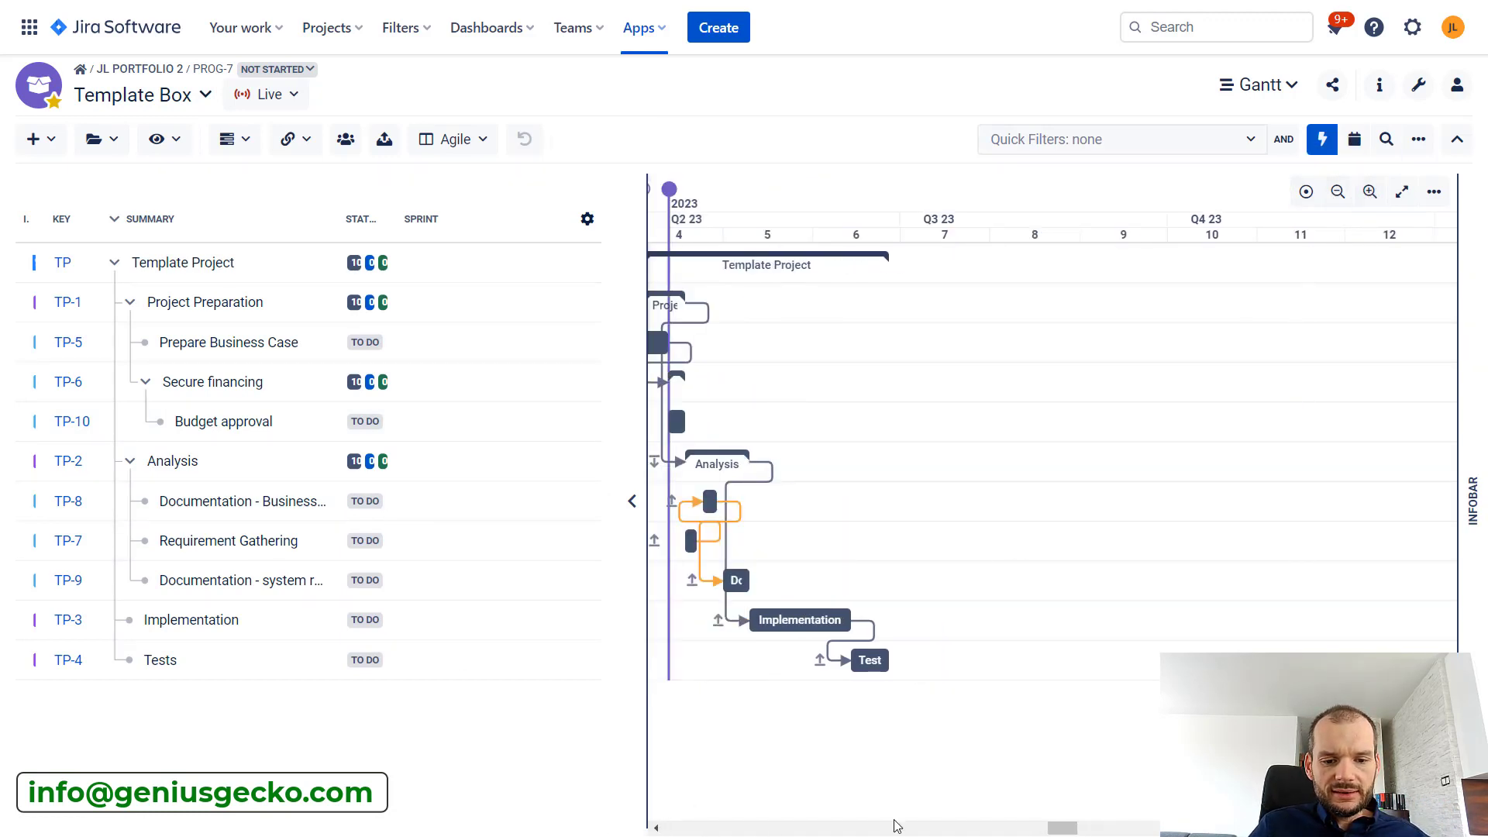
click(656, 828)
click(656, 828)
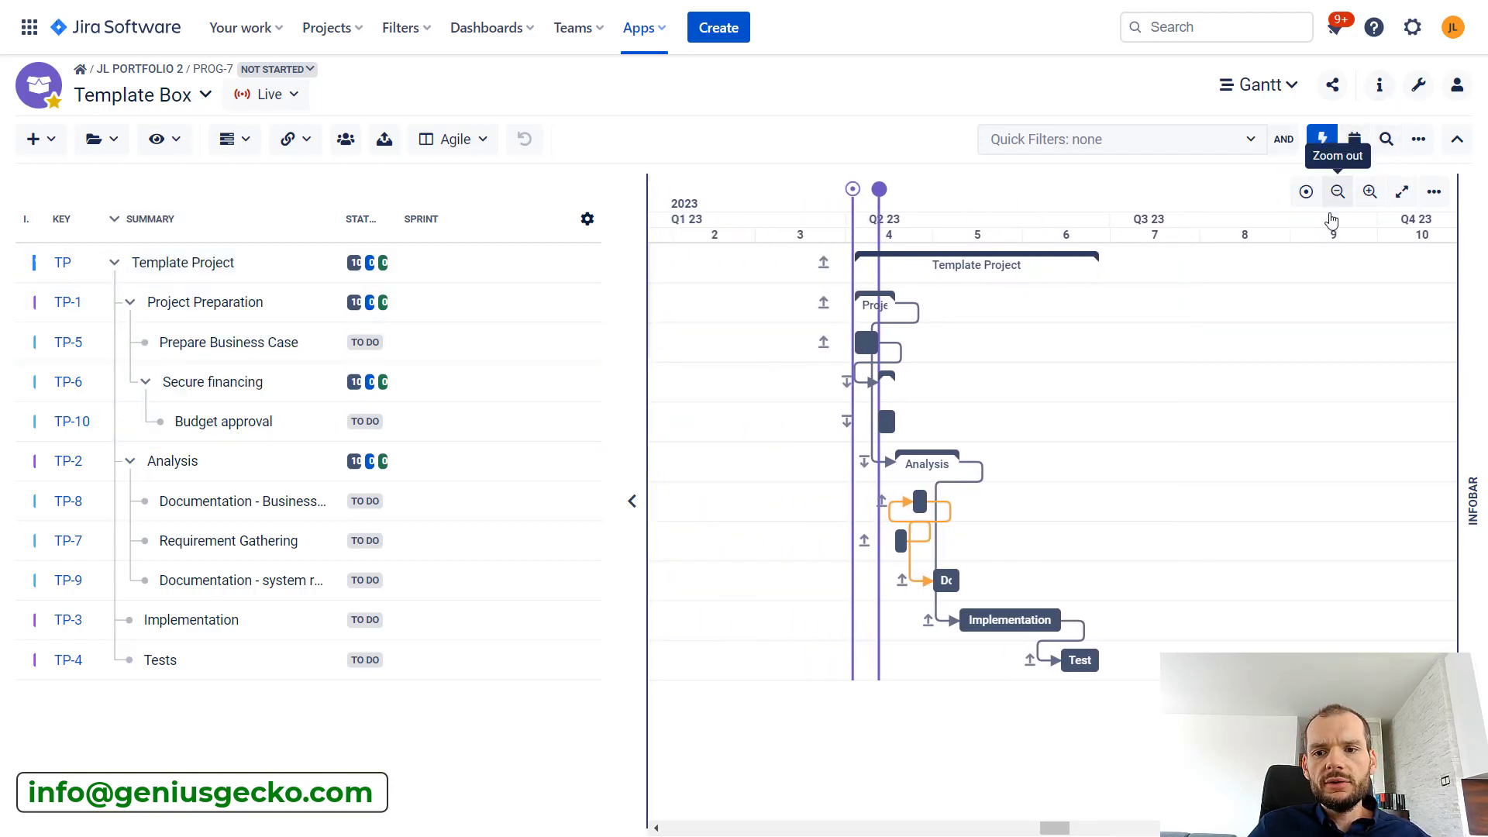
click(1370, 191)
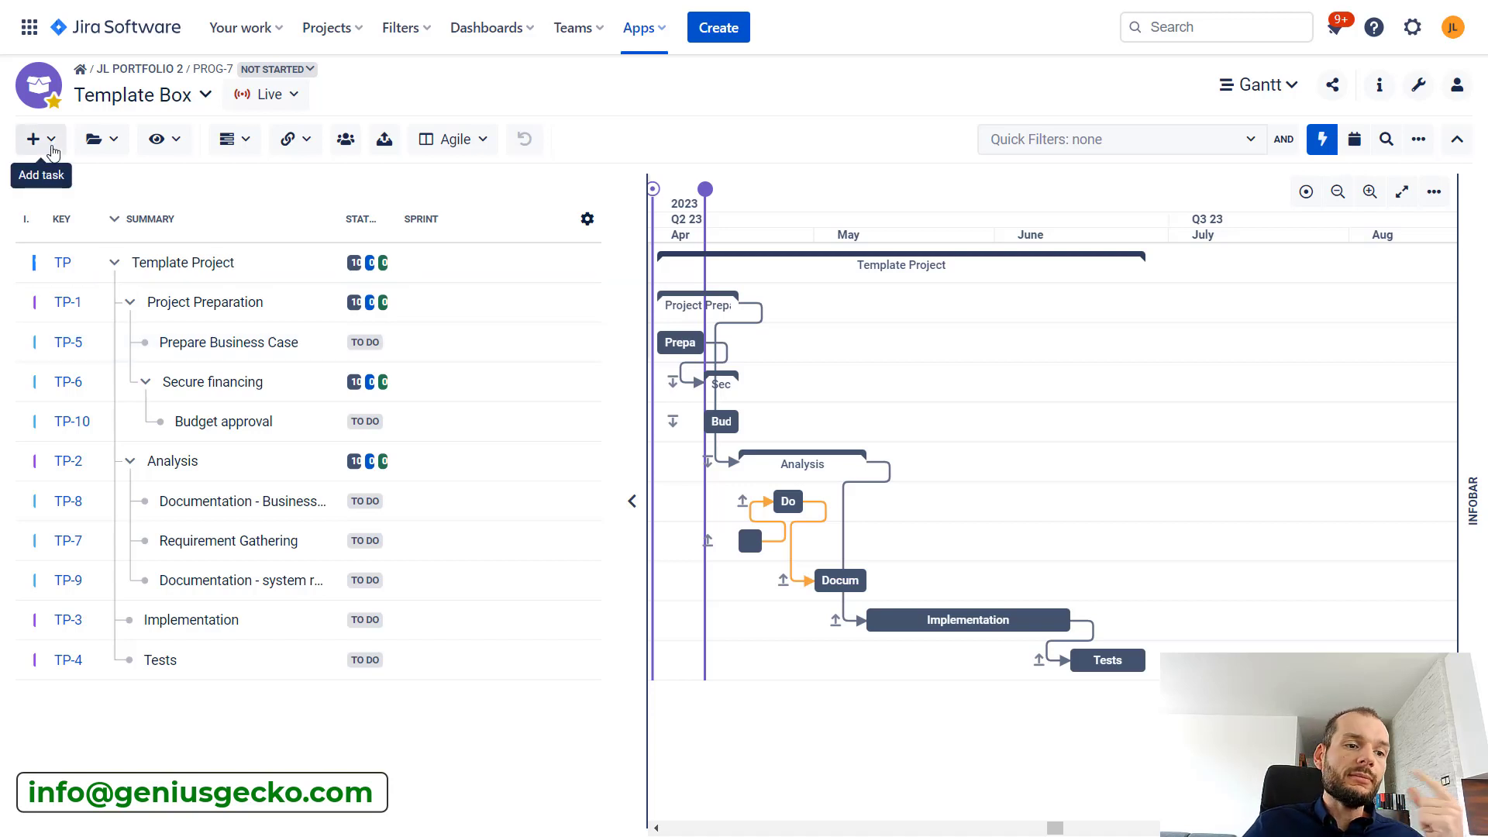
Switch to the New Classic project with the key PROJ-10 under JL Portfolio 2
click(51, 149)
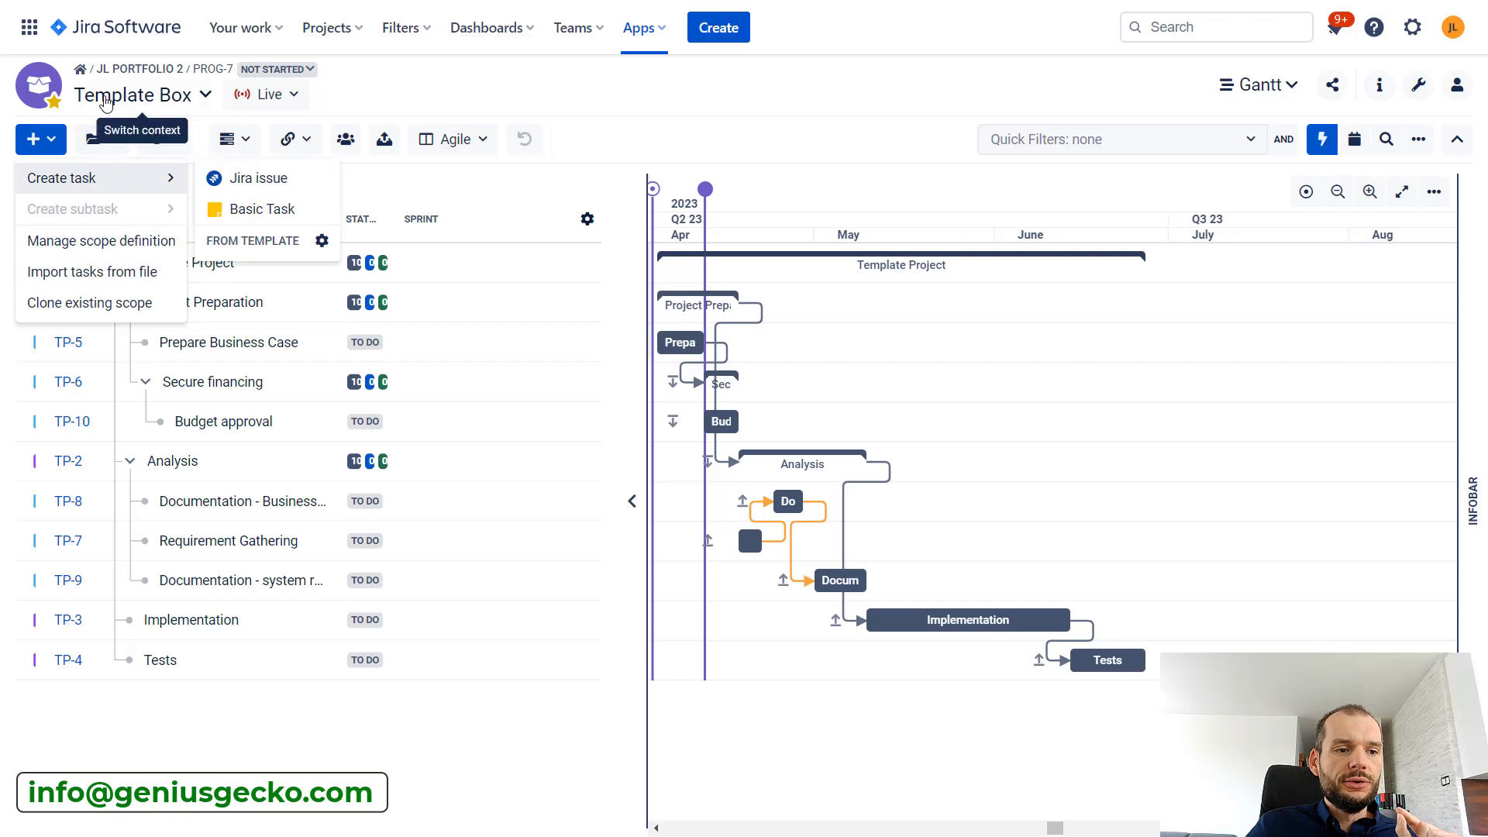
click(132, 94)
scroll(172, 225, down, 1)
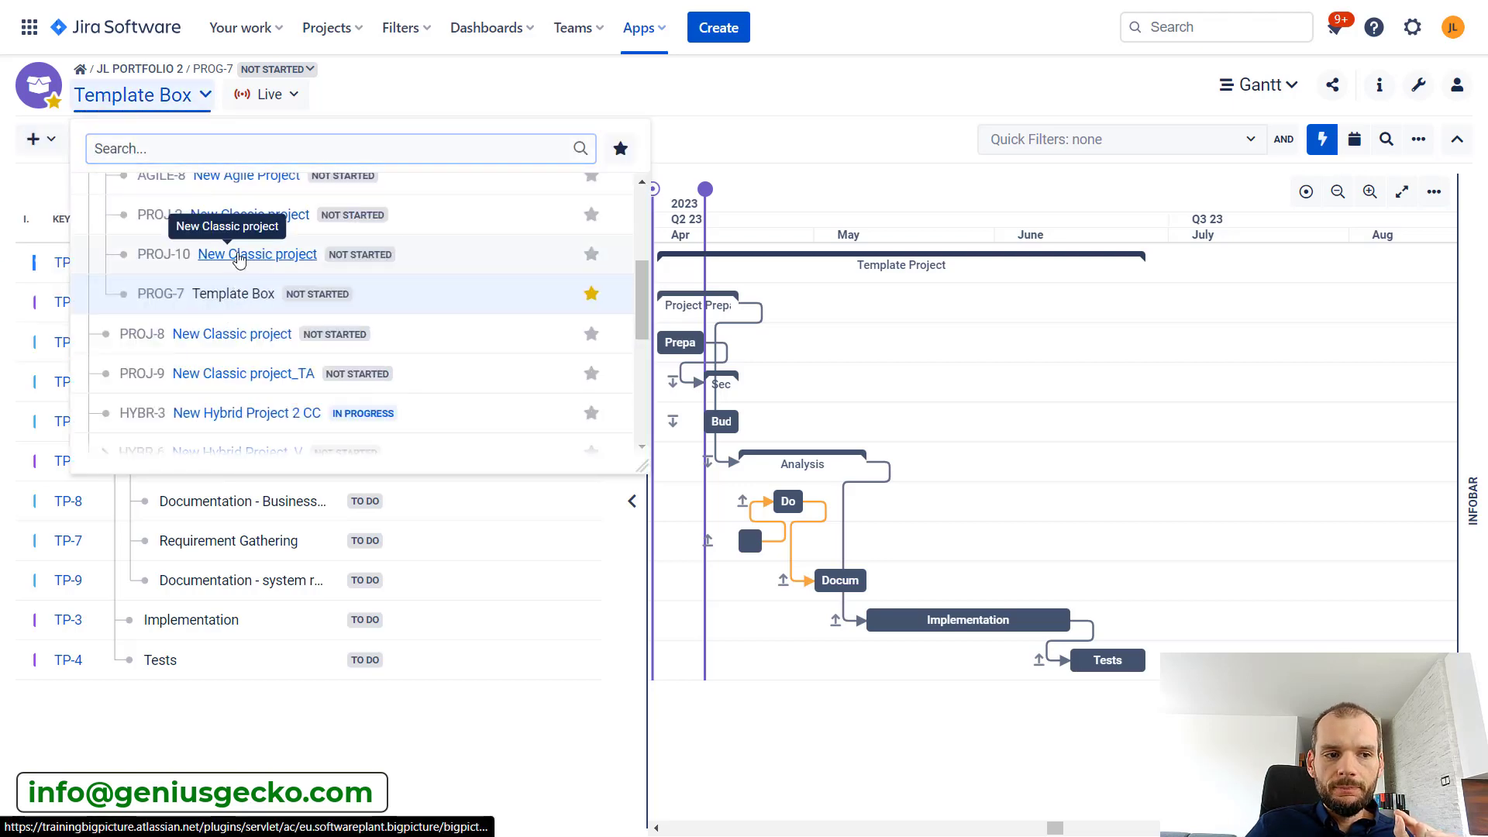
click(250, 254)
Start cloning an existing scope into this project and choose PROG-7 Template Box as the source
click(51, 148)
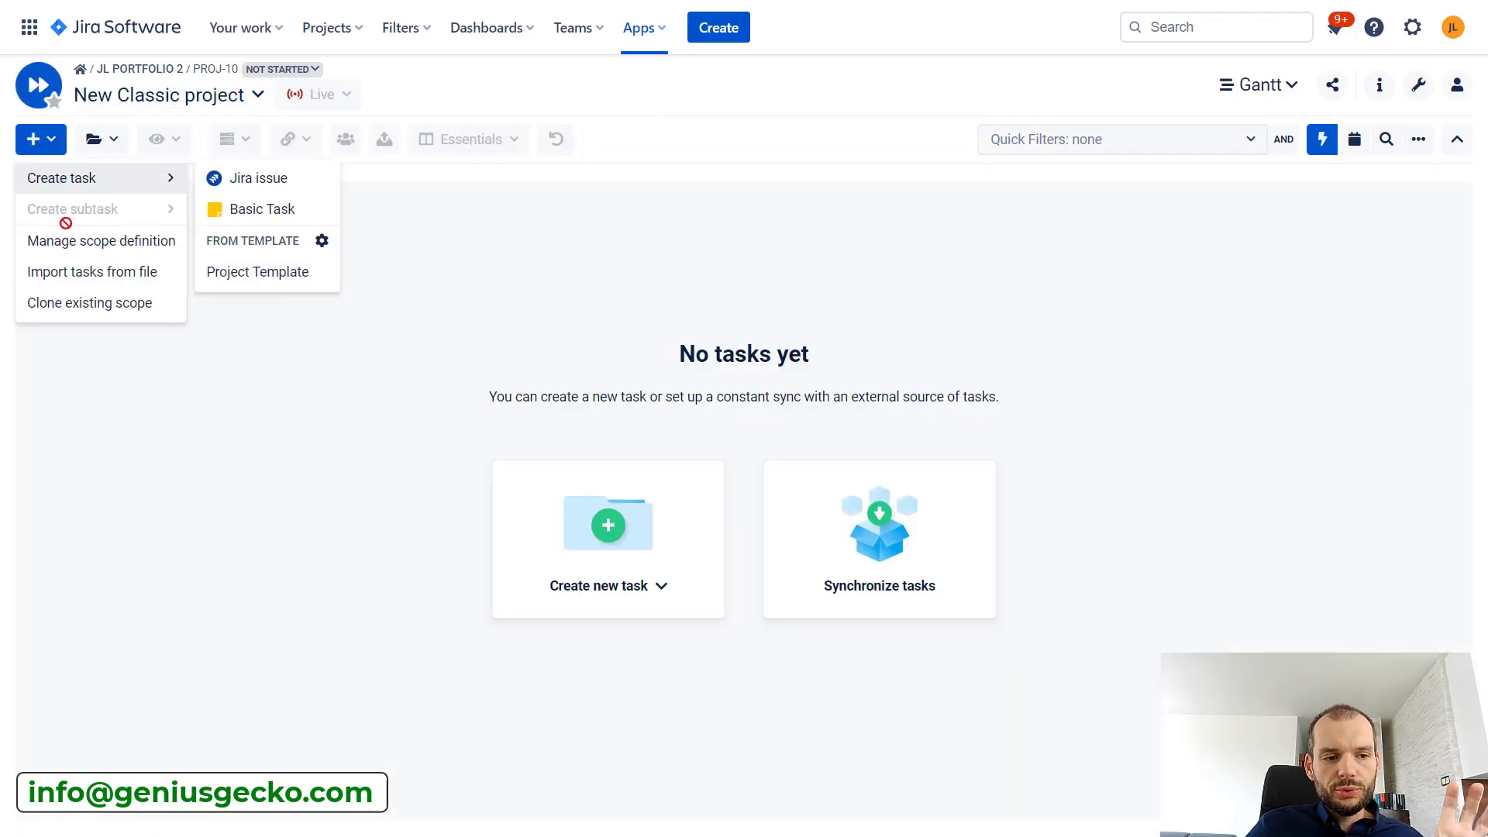
click(70, 303)
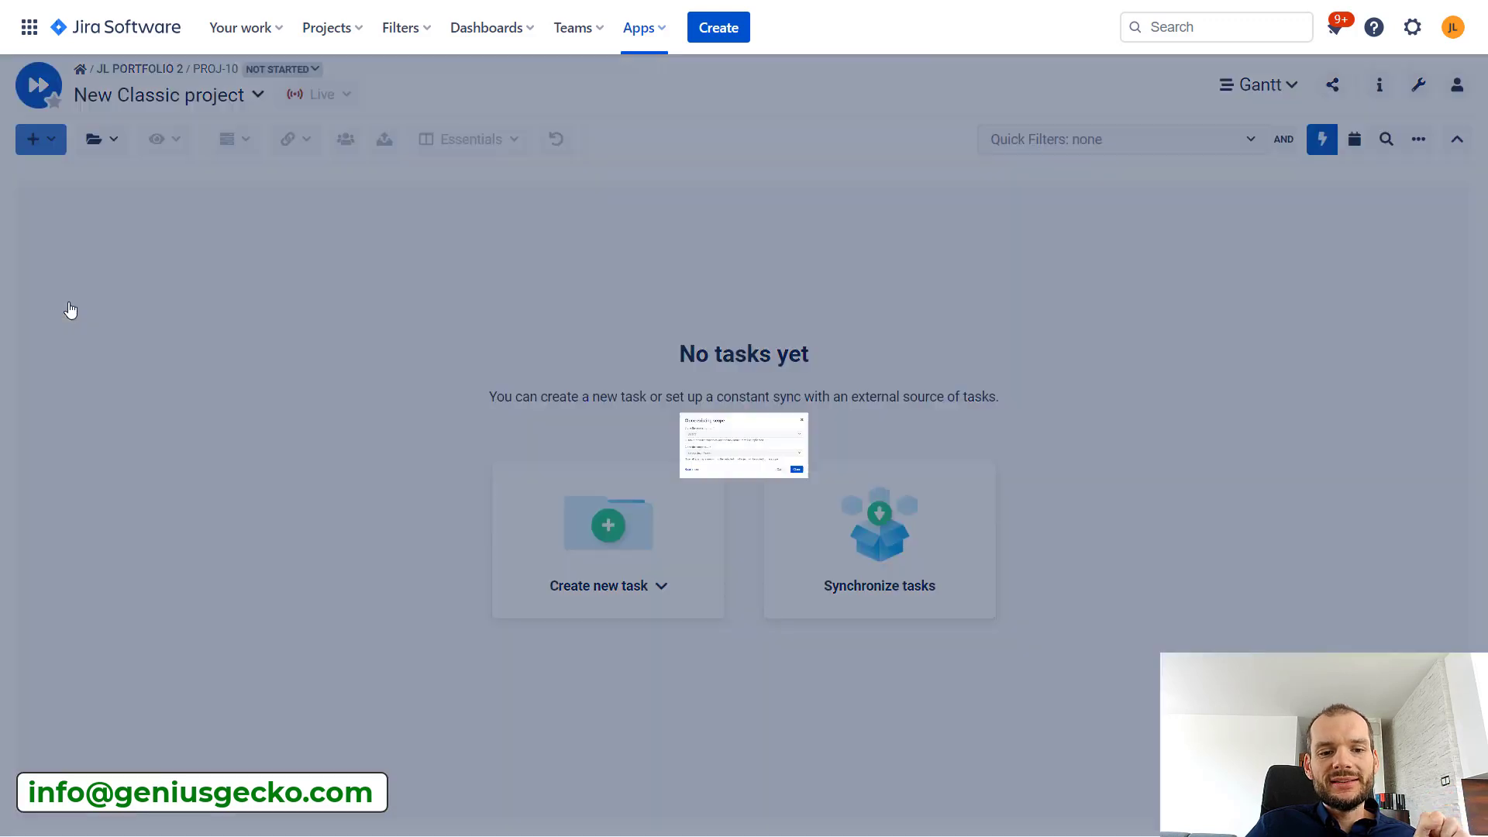
click(635, 395)
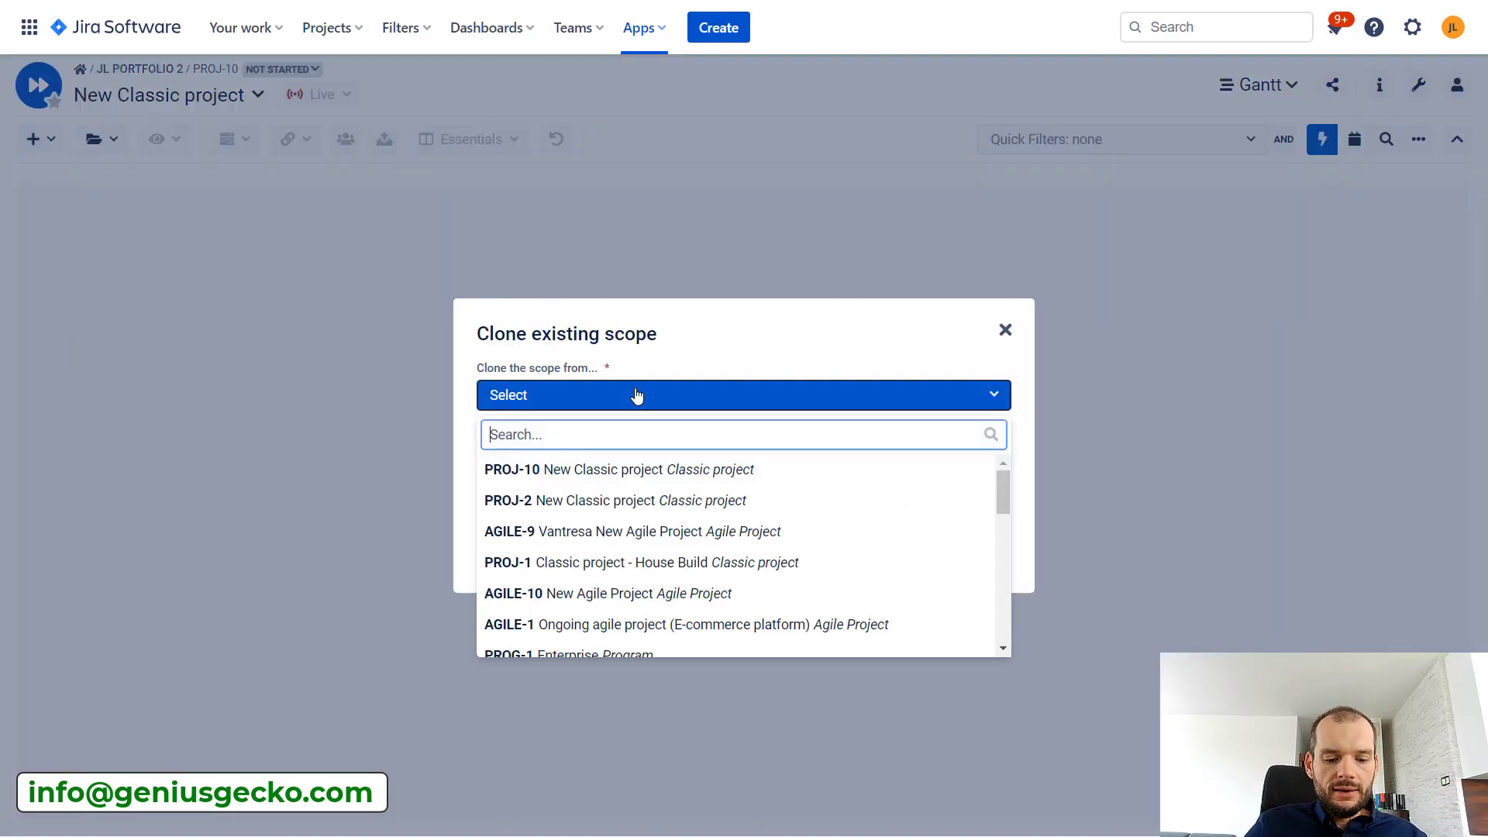
text(temp)
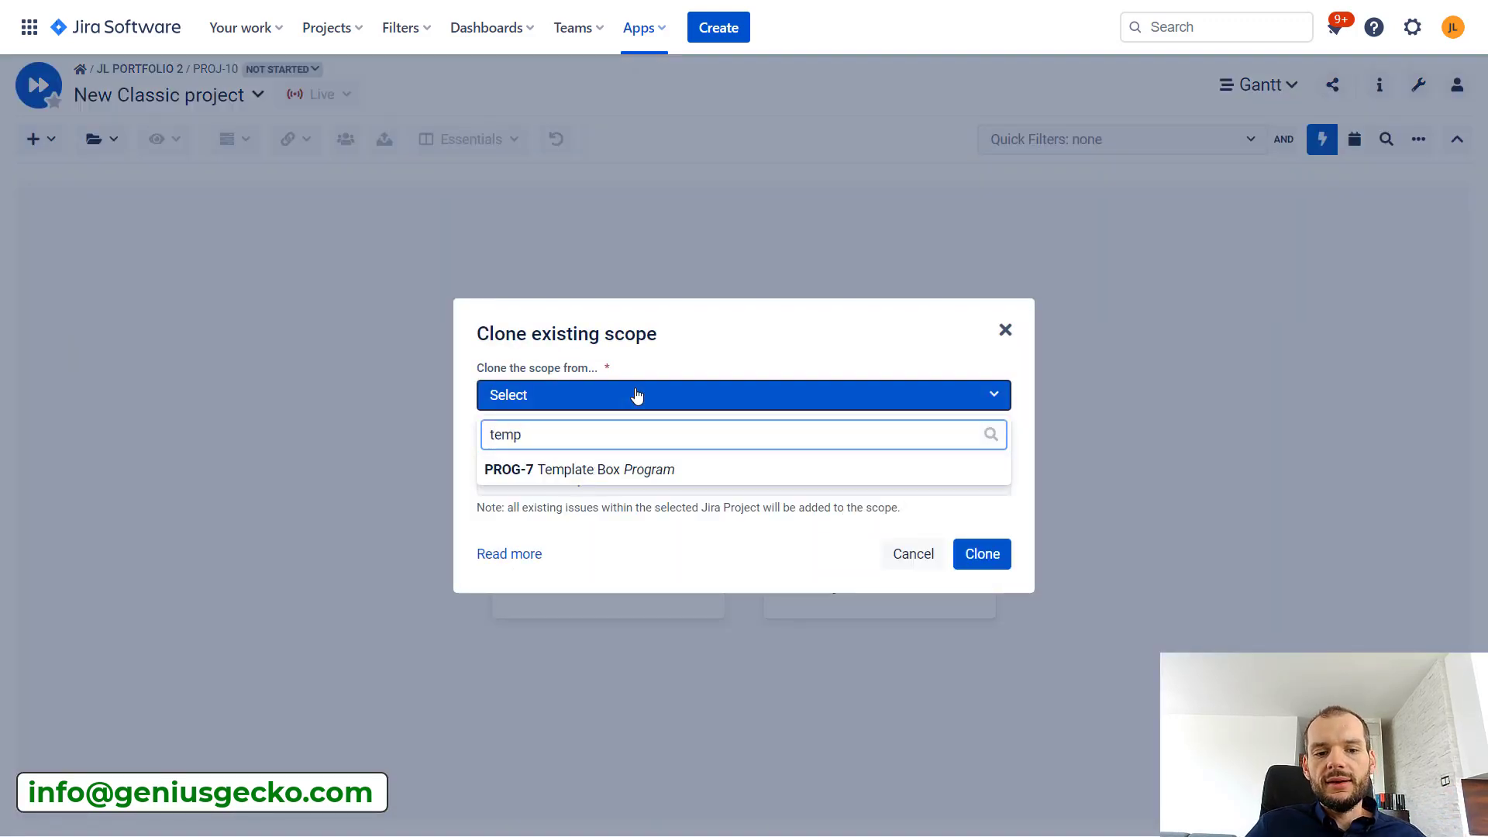
click(654, 468)
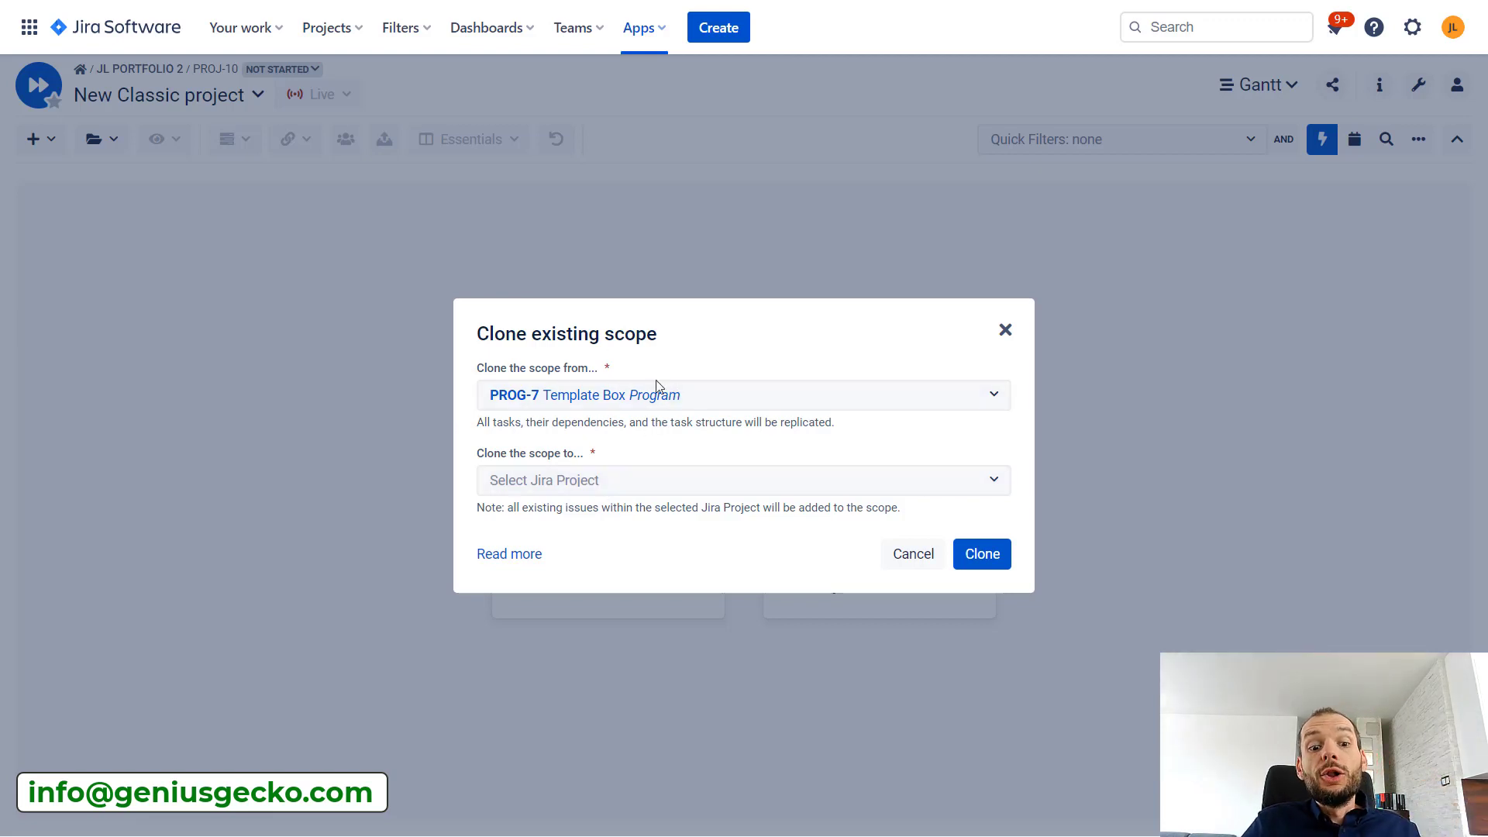
Set the Jira project named Clone project as the clone target and proceed with cloning the scope
click(599, 484)
text(clon)
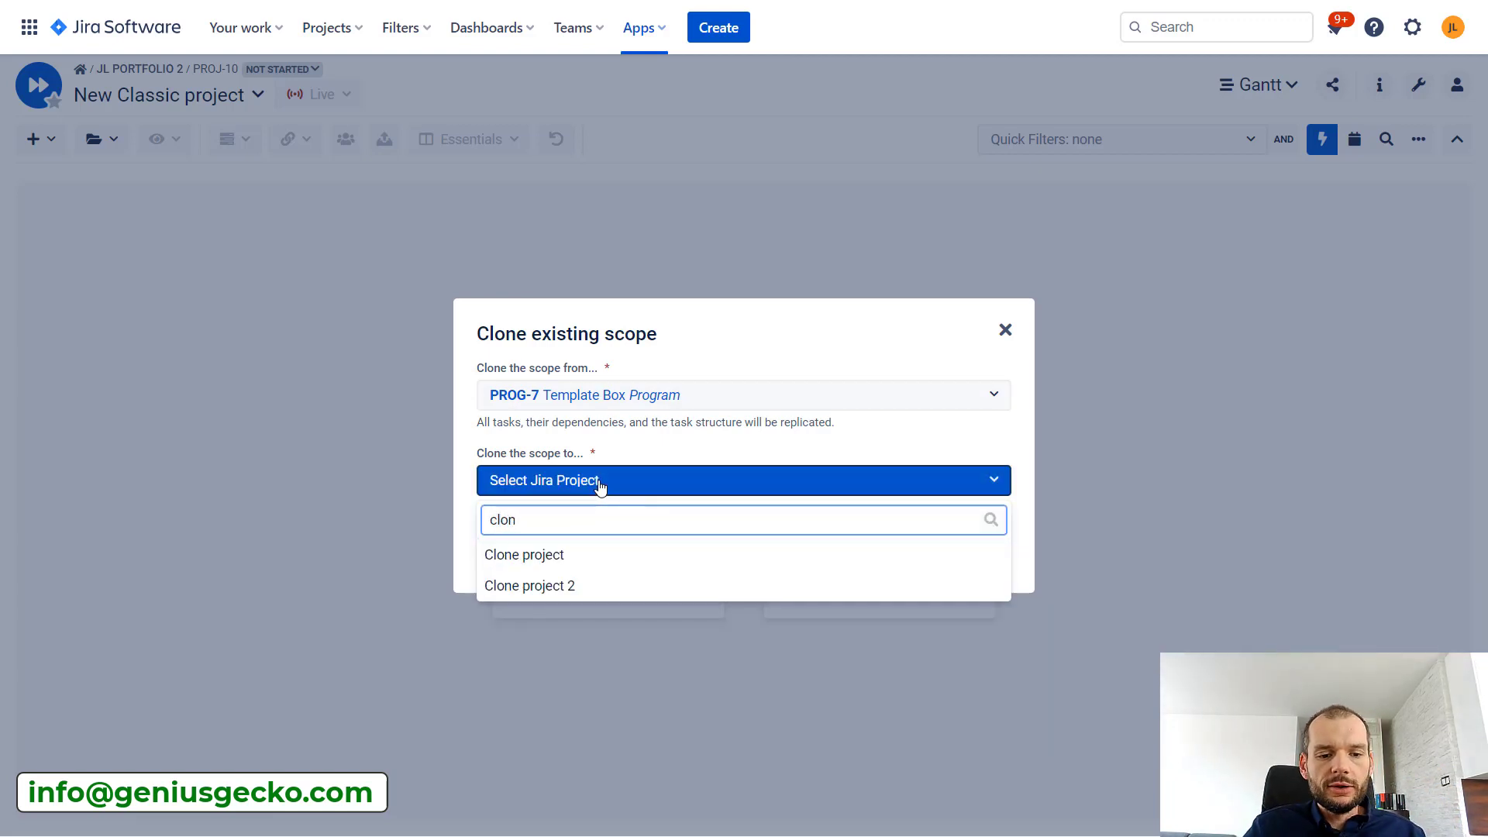
click(608, 553)
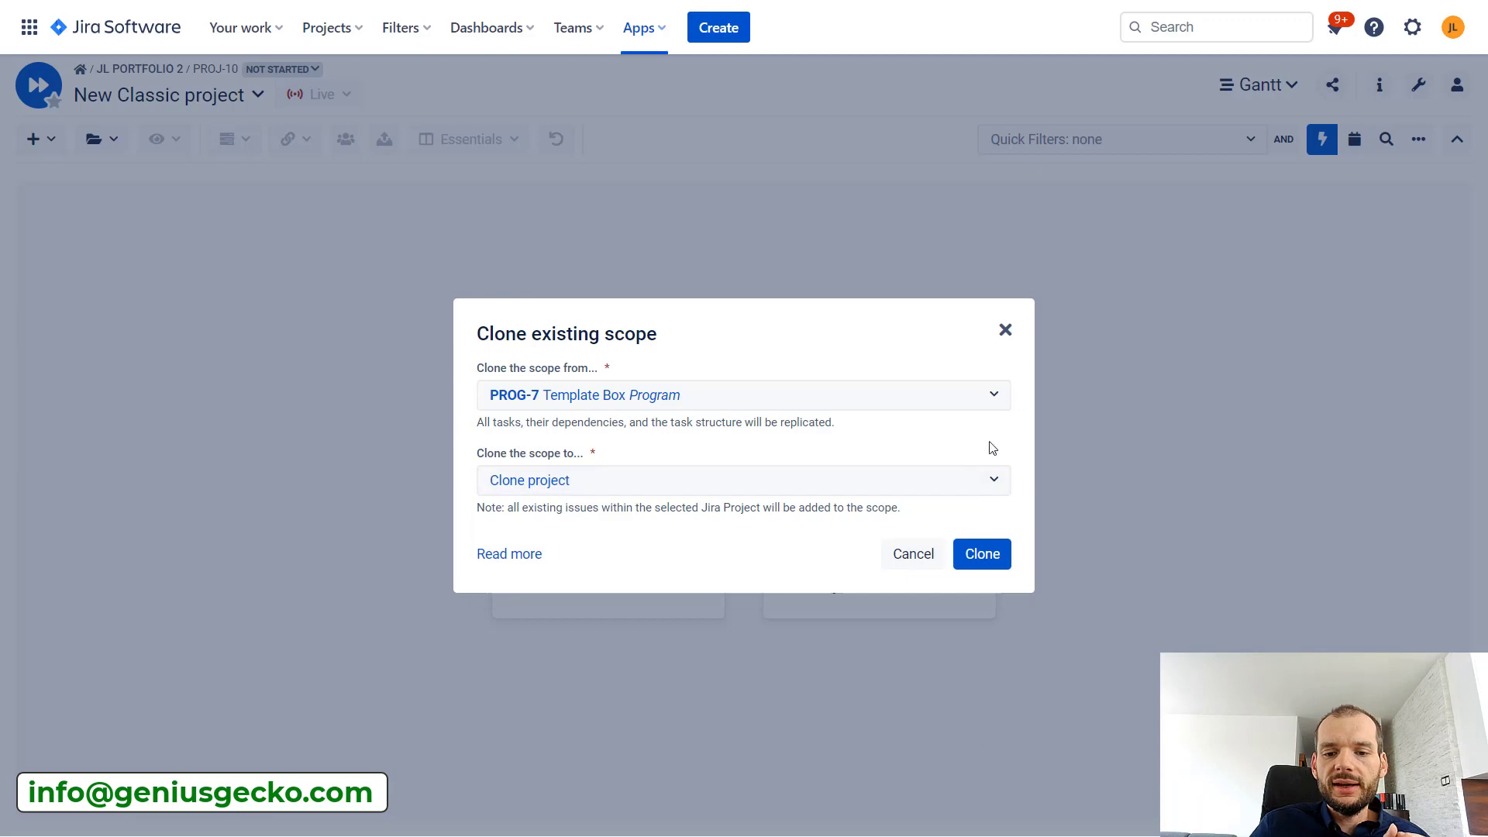
click(999, 555)
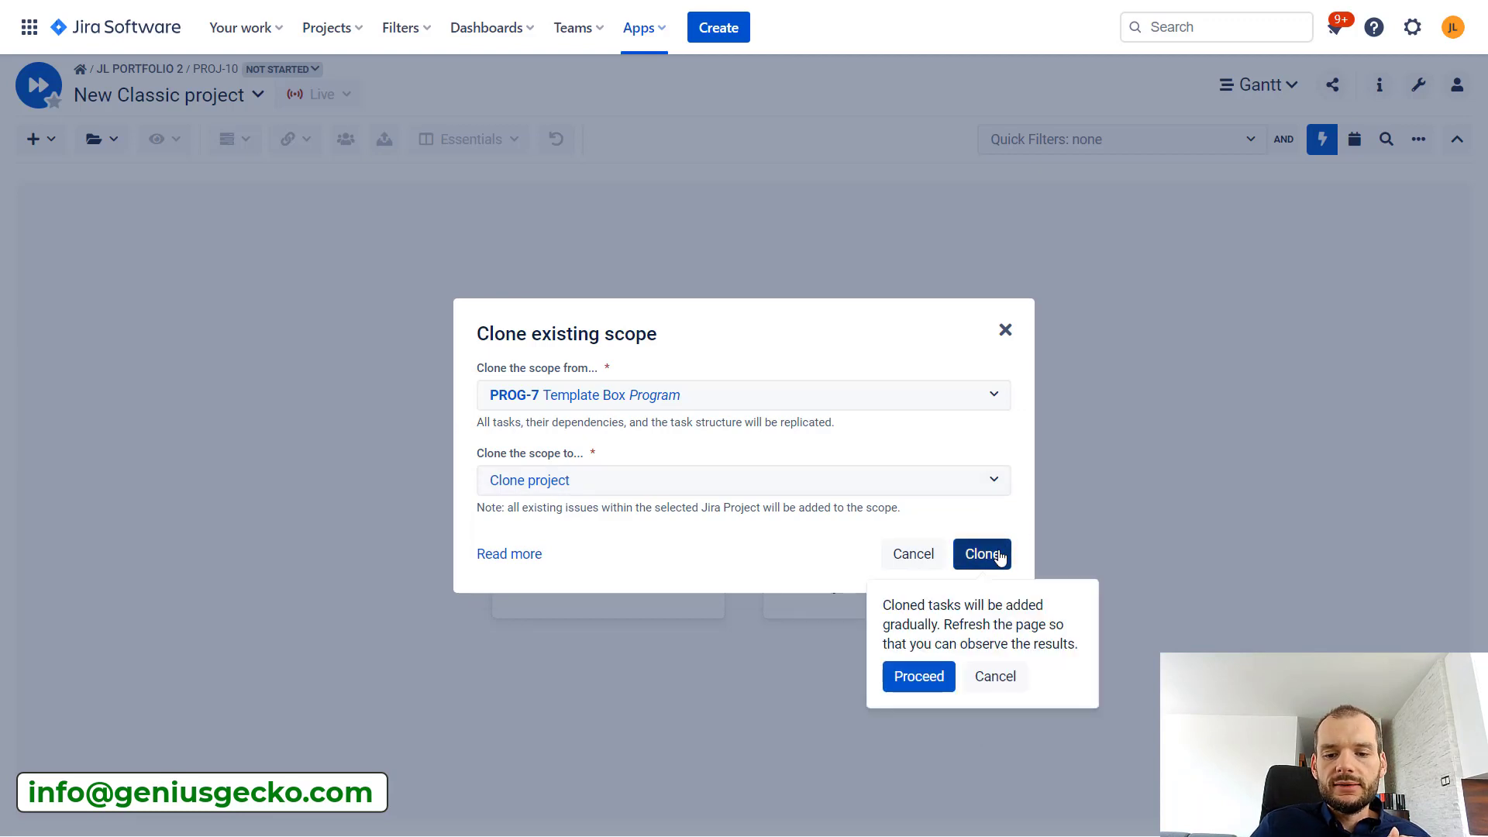
click(924, 677)
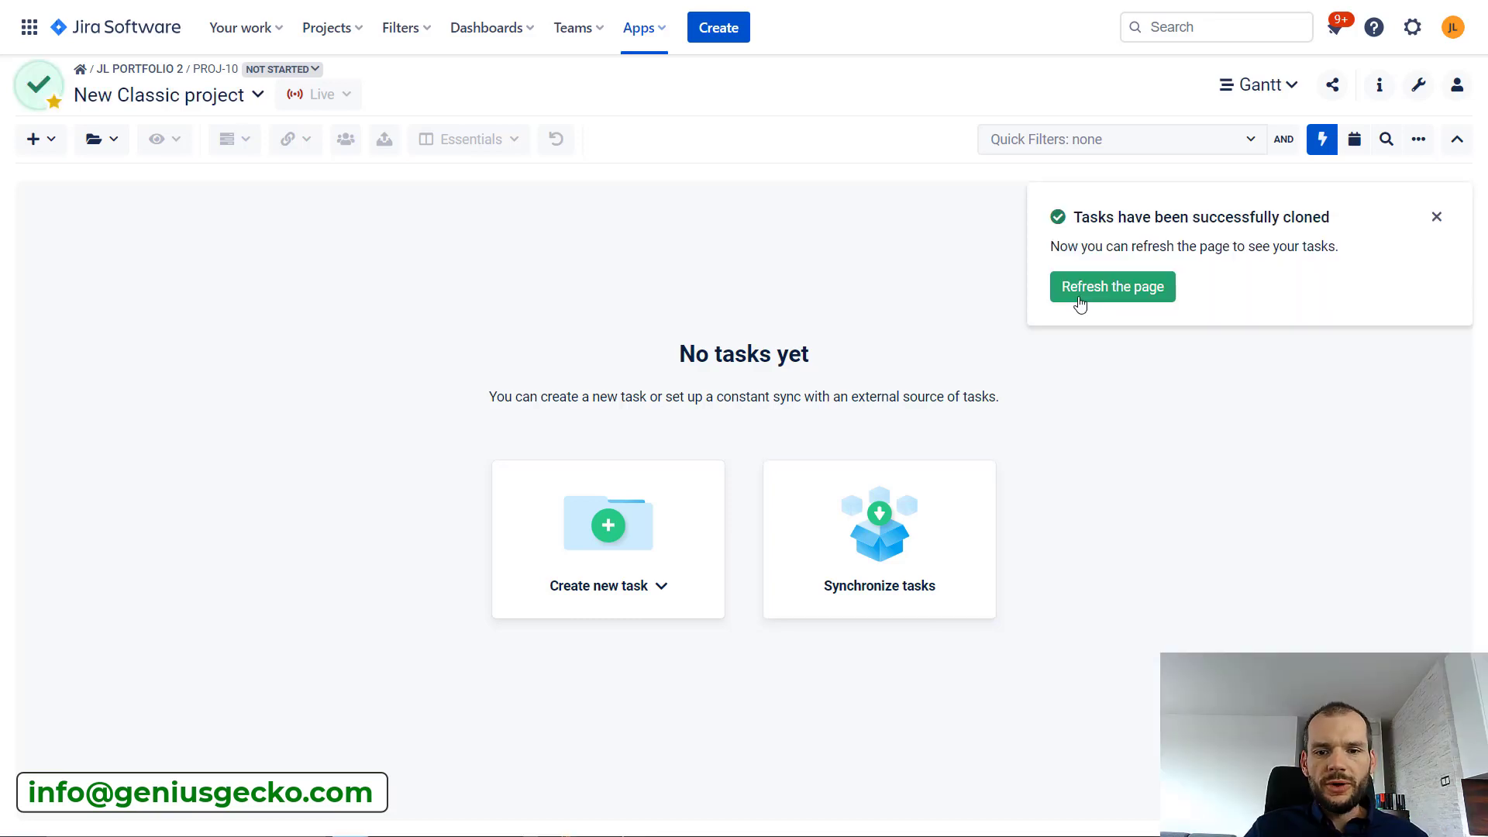
Refresh the page to load the cloned tasks and expand the Clone project task structure
click(1091, 295)
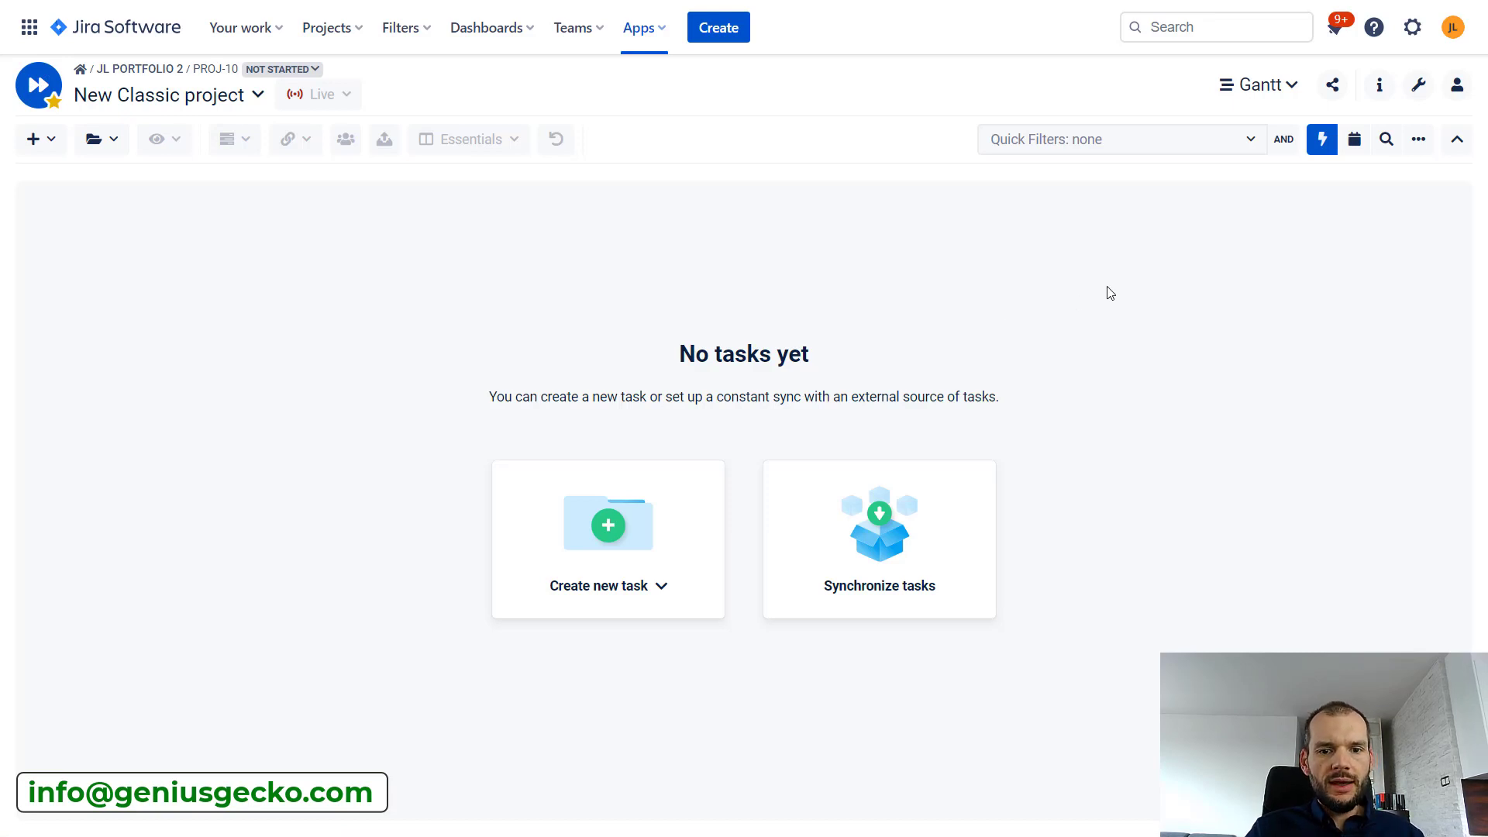
key(F5)
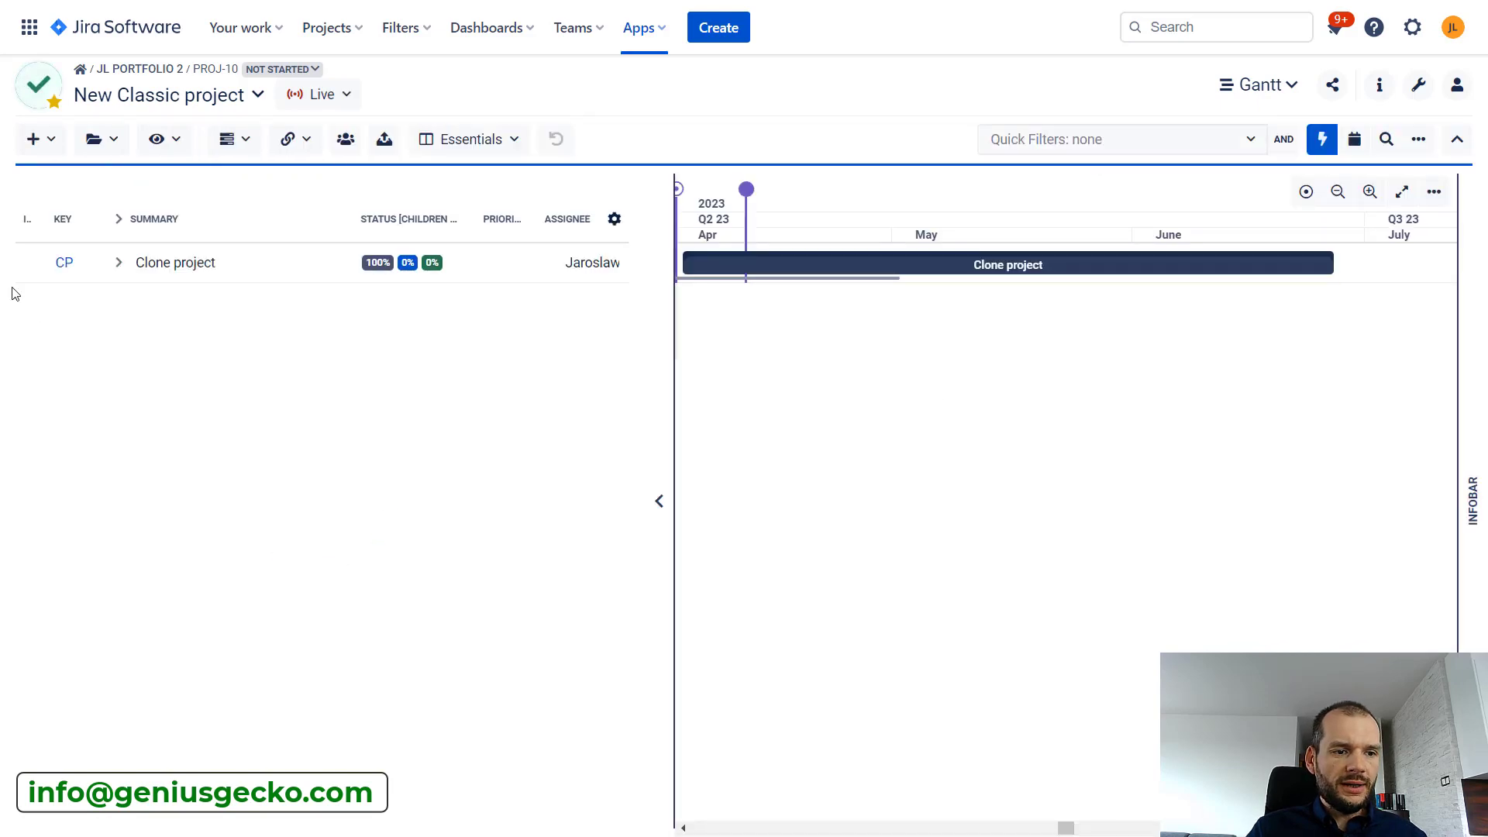
click(119, 263)
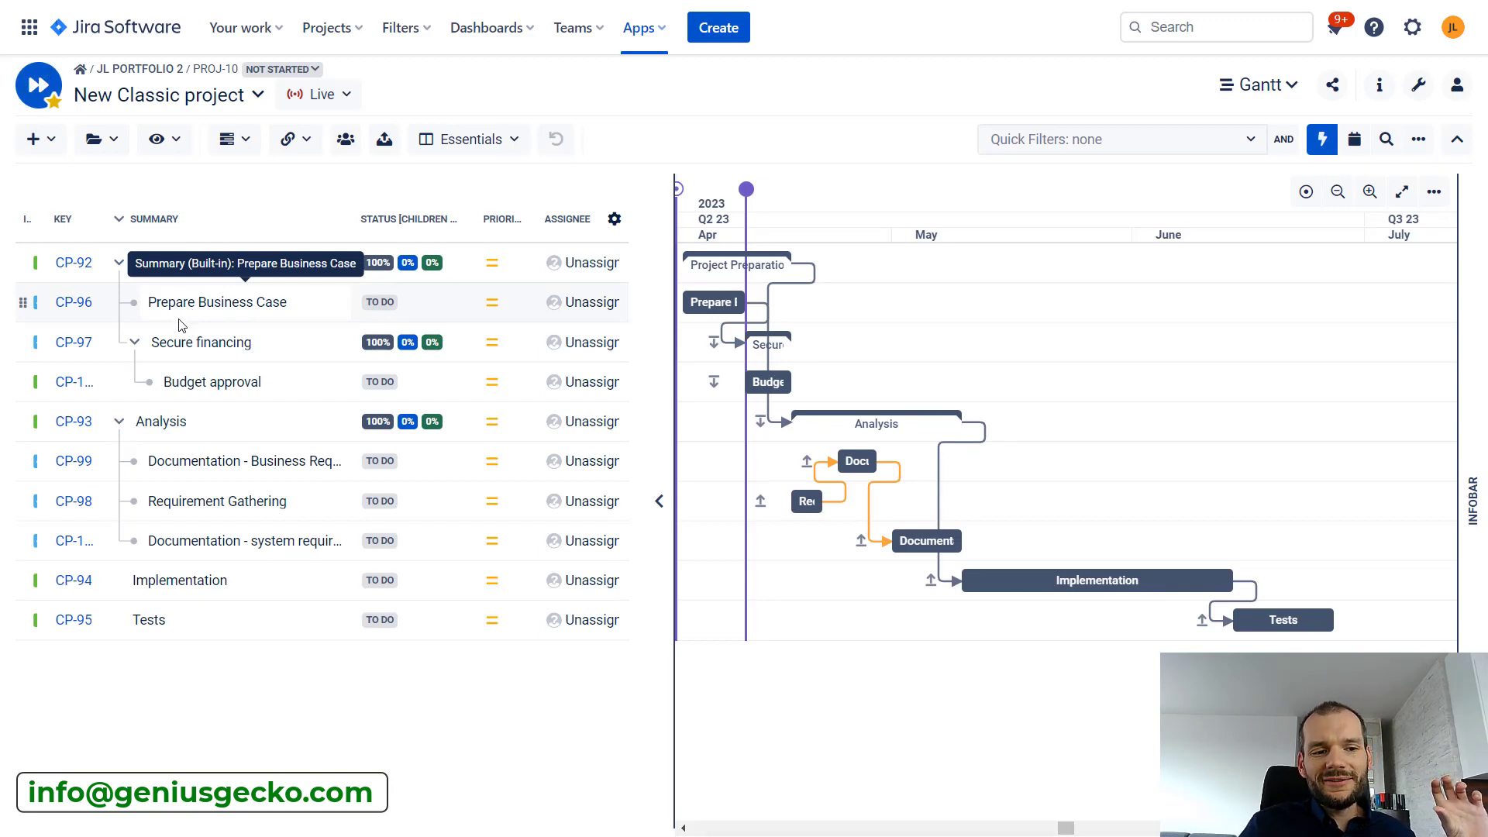
drag(163, 343, 234, 538)
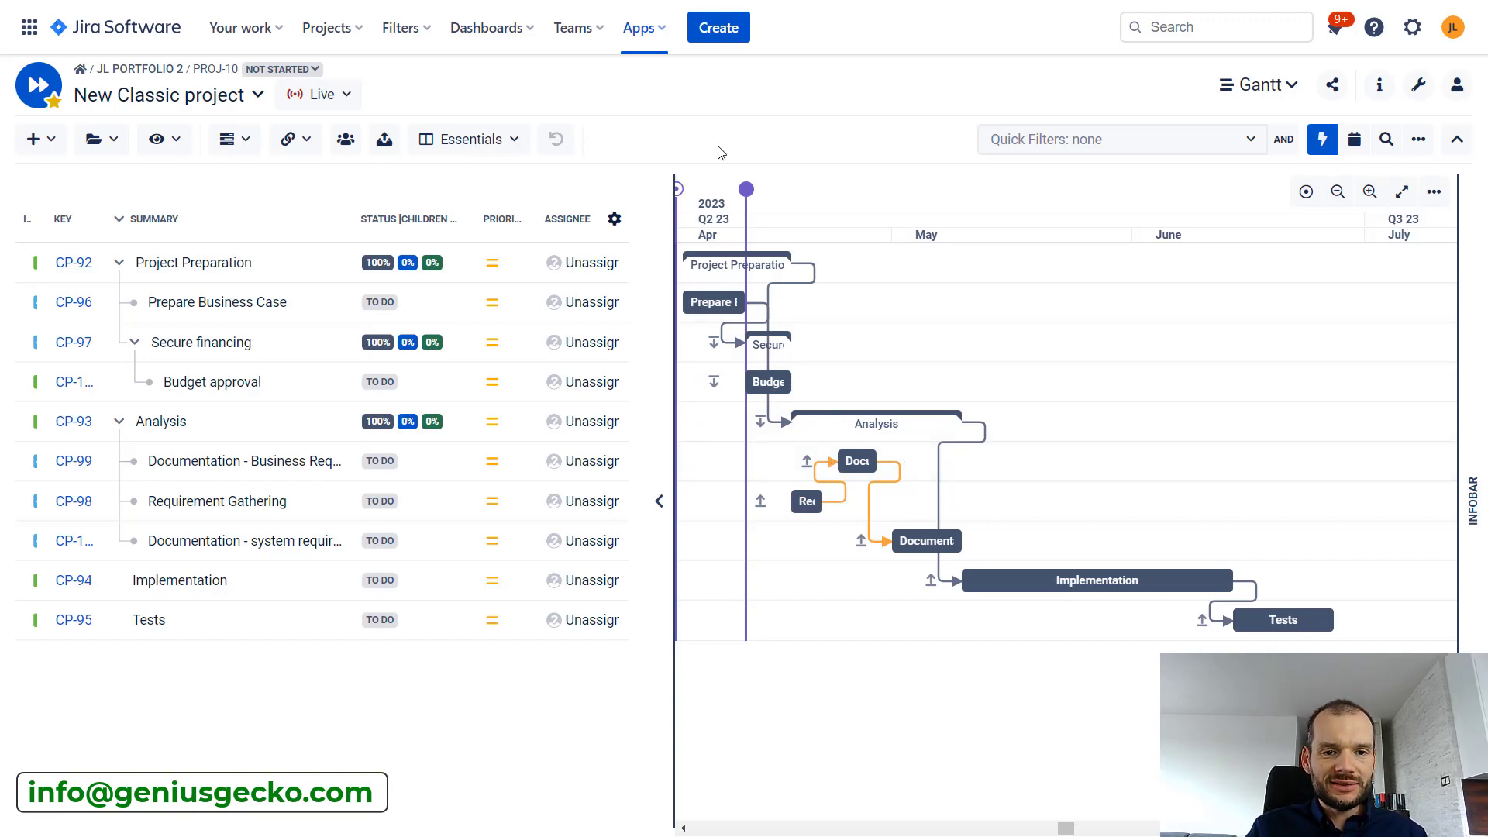
Widen the Icon column of the task list so the issue type icons fit
mouse_move(801, 258)
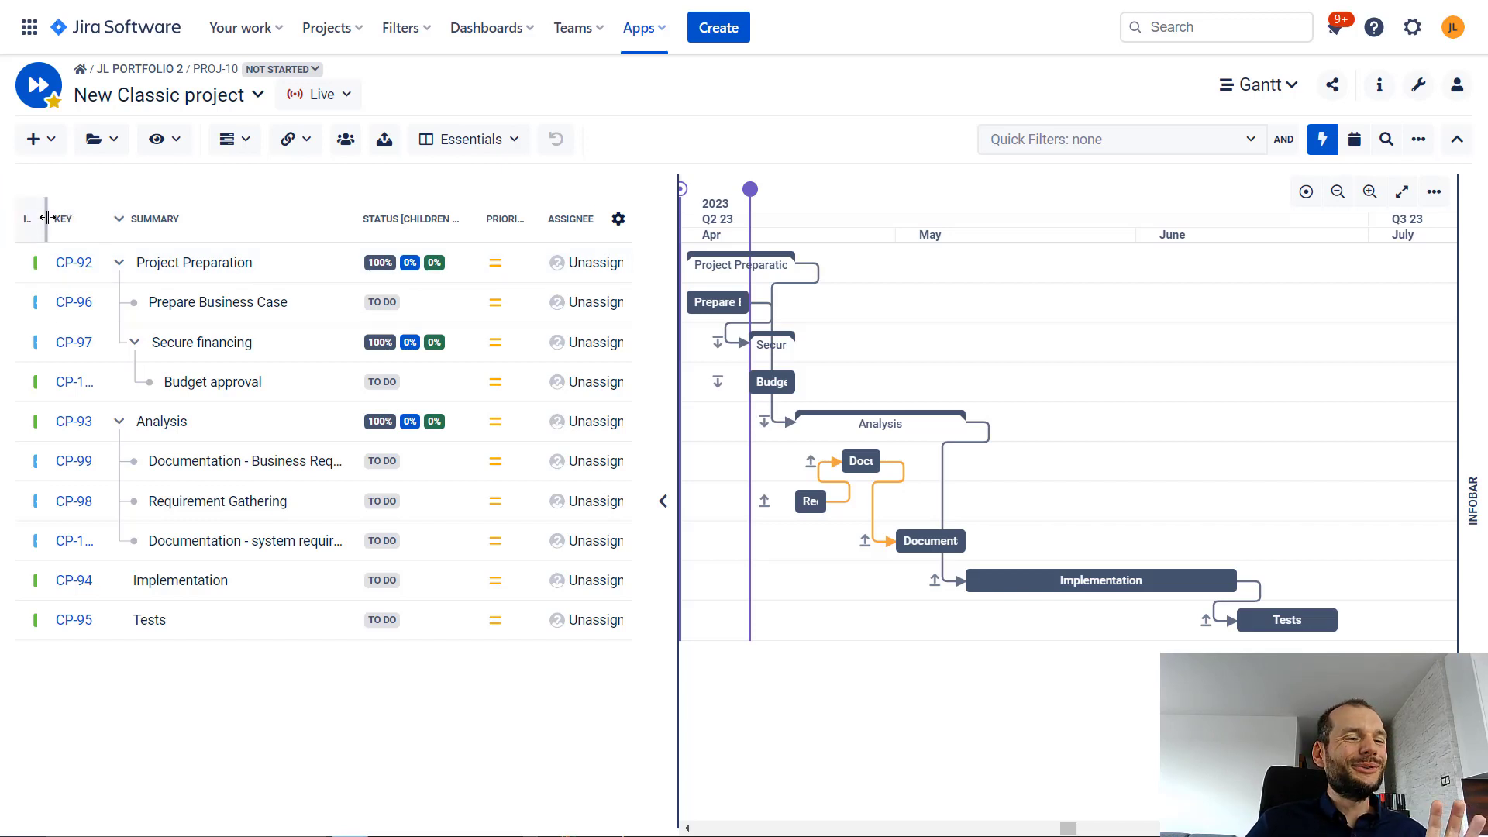
drag(40, 219, 76, 219)
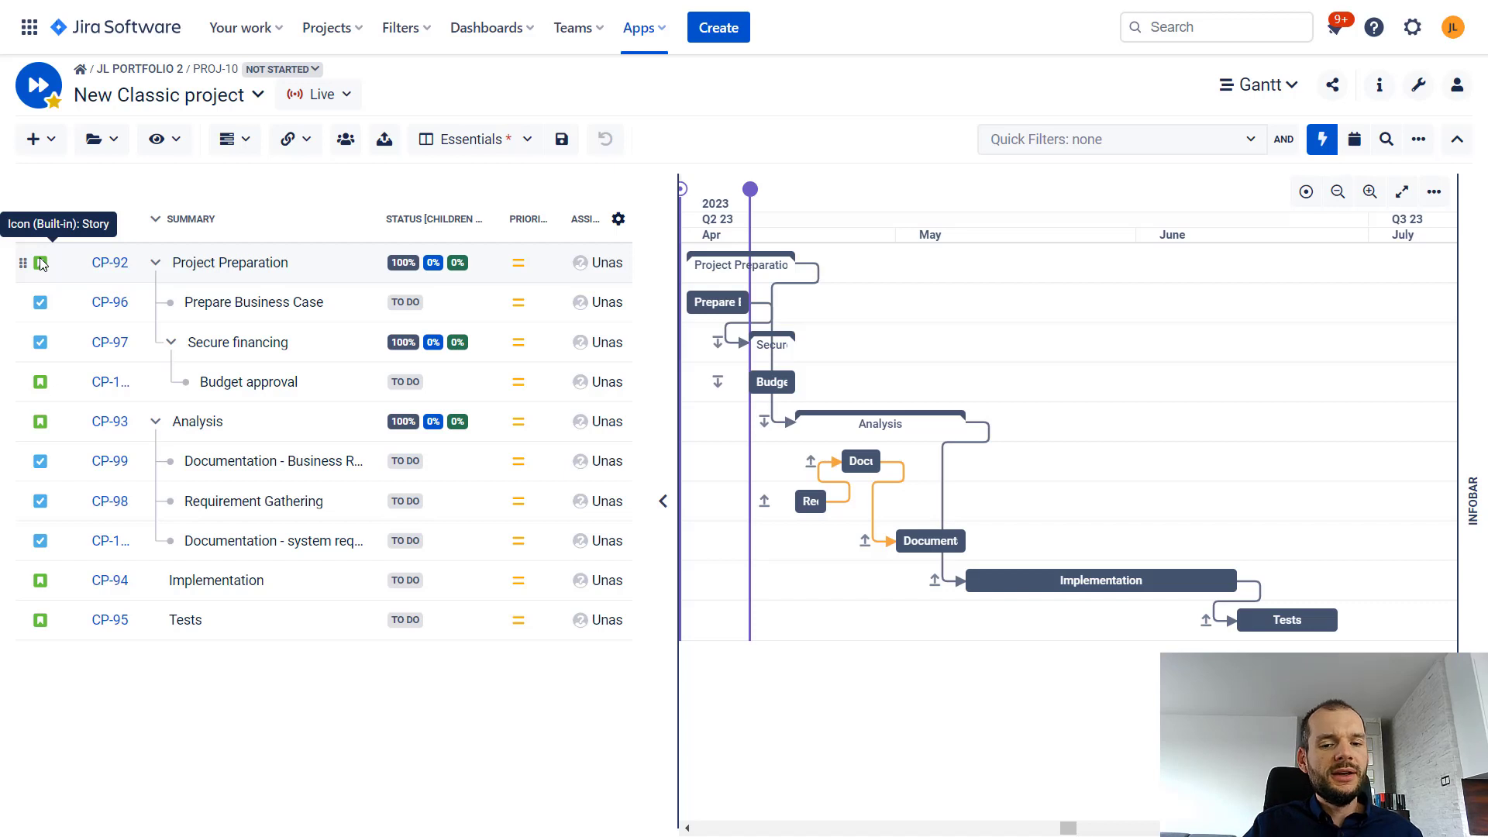
mouse_move(47, 287)
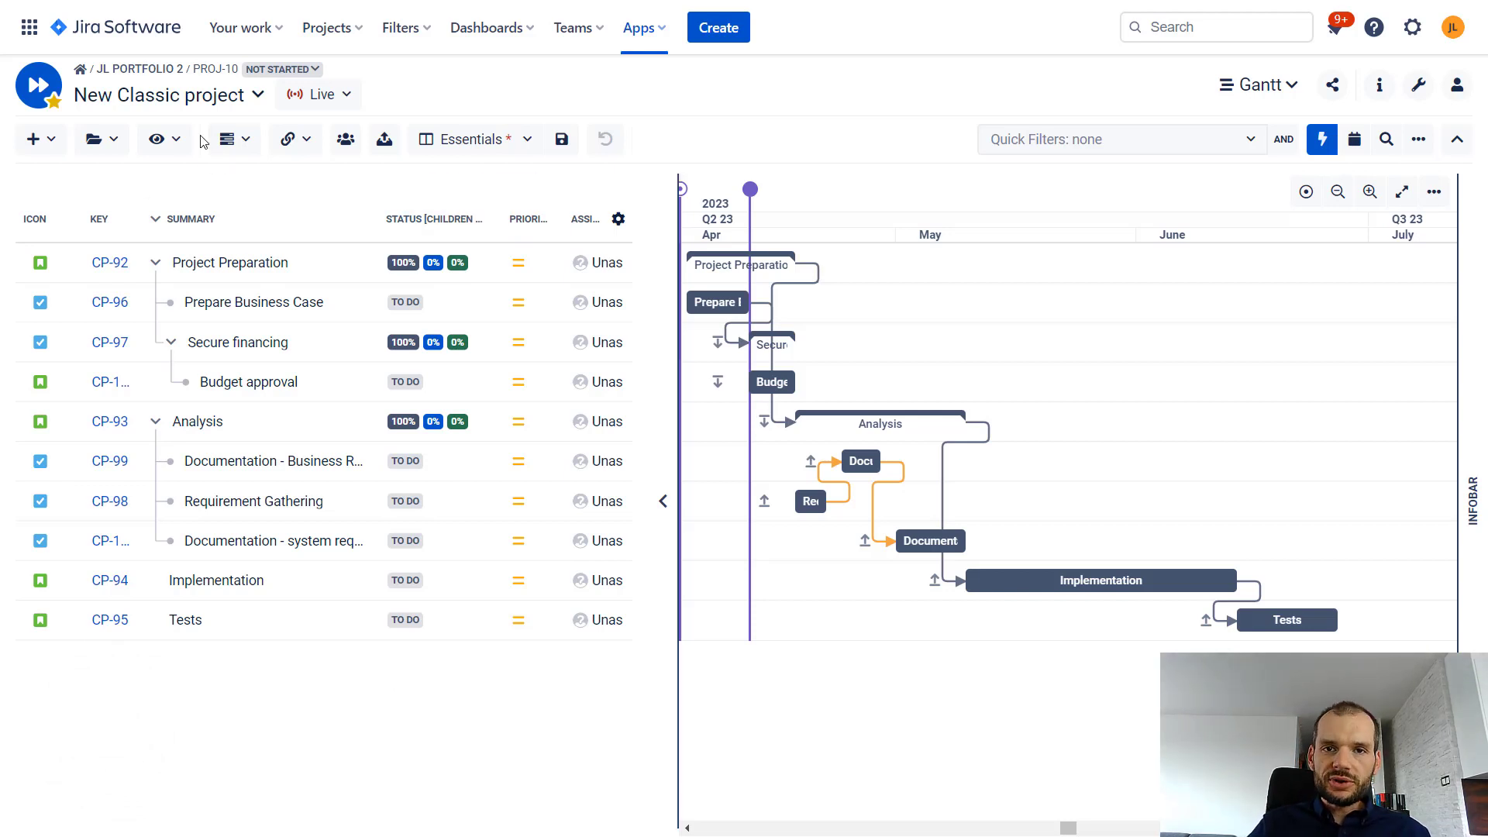
click(34, 140)
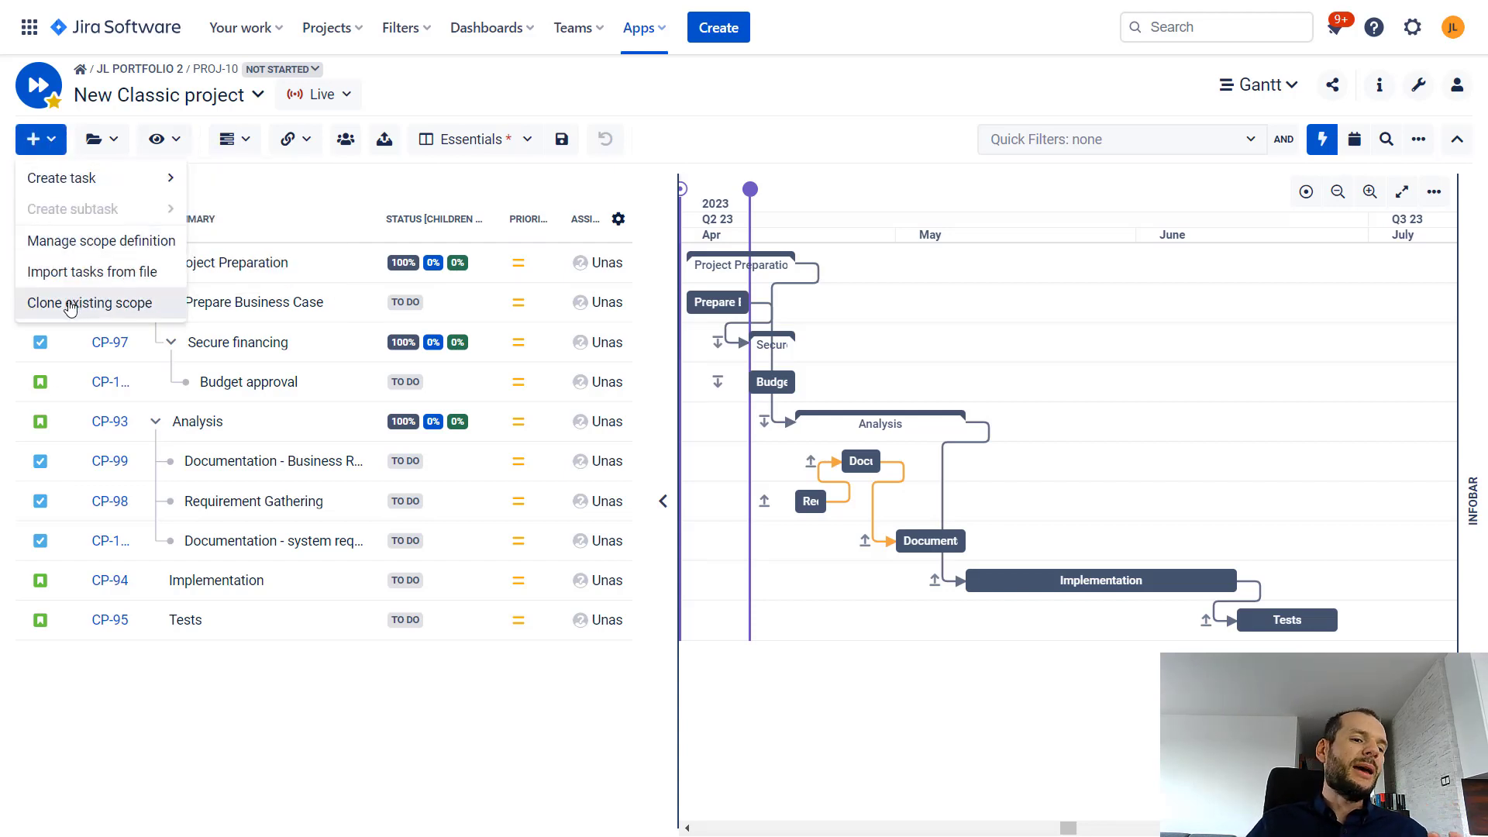
mouse_move(94, 183)
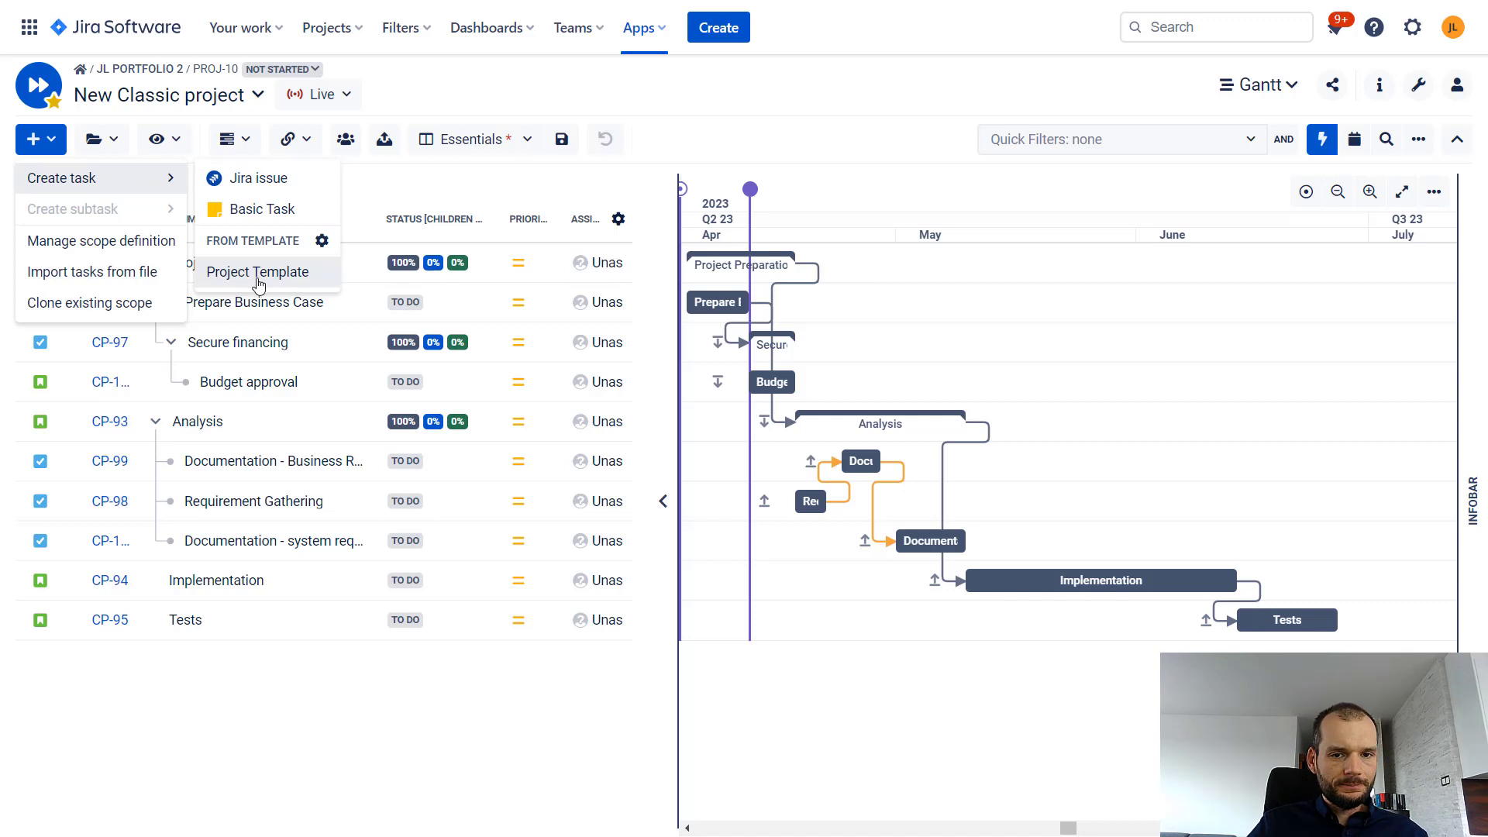
click(992, 83)
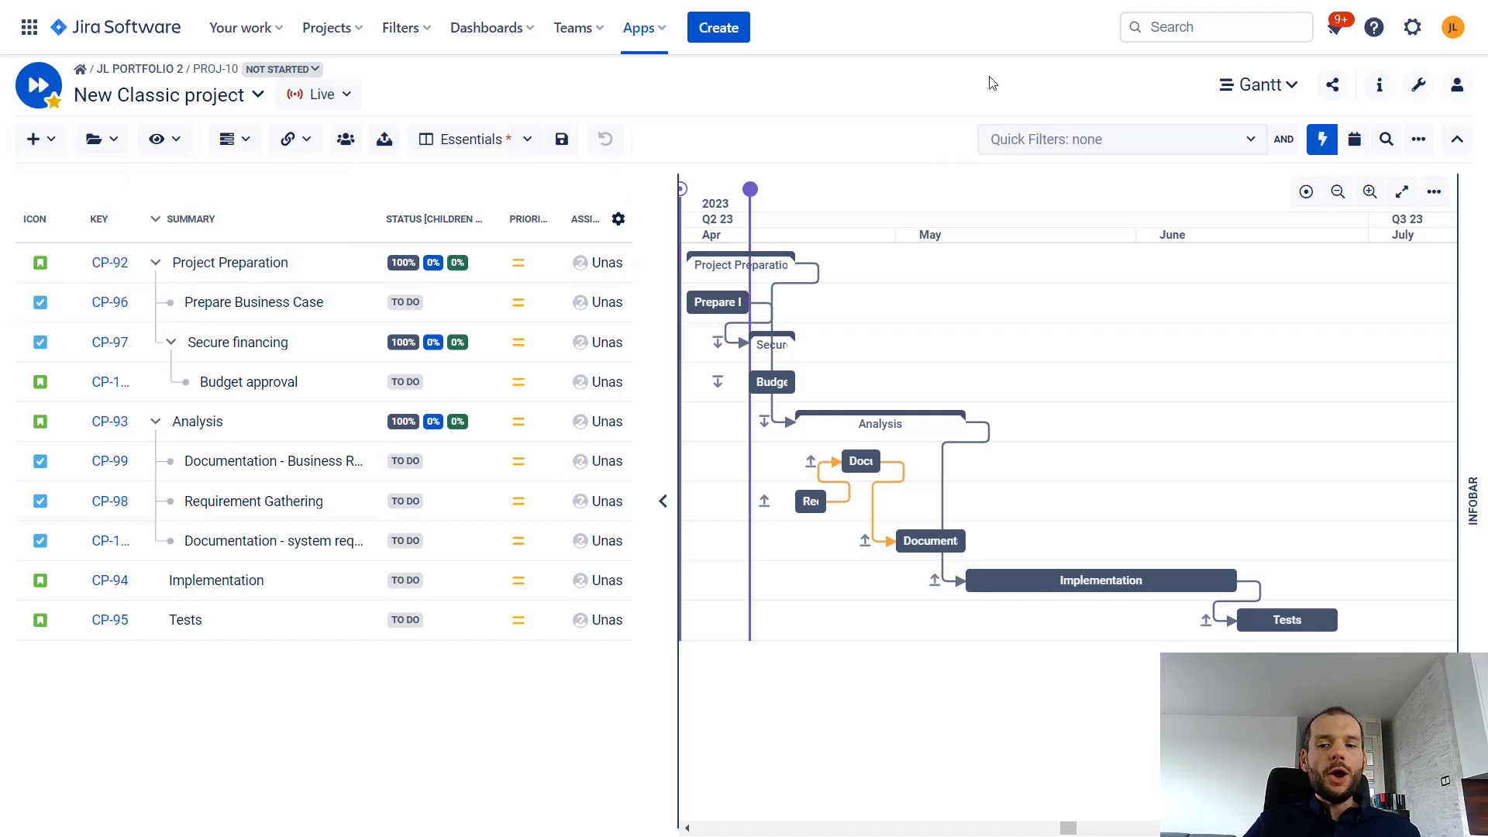